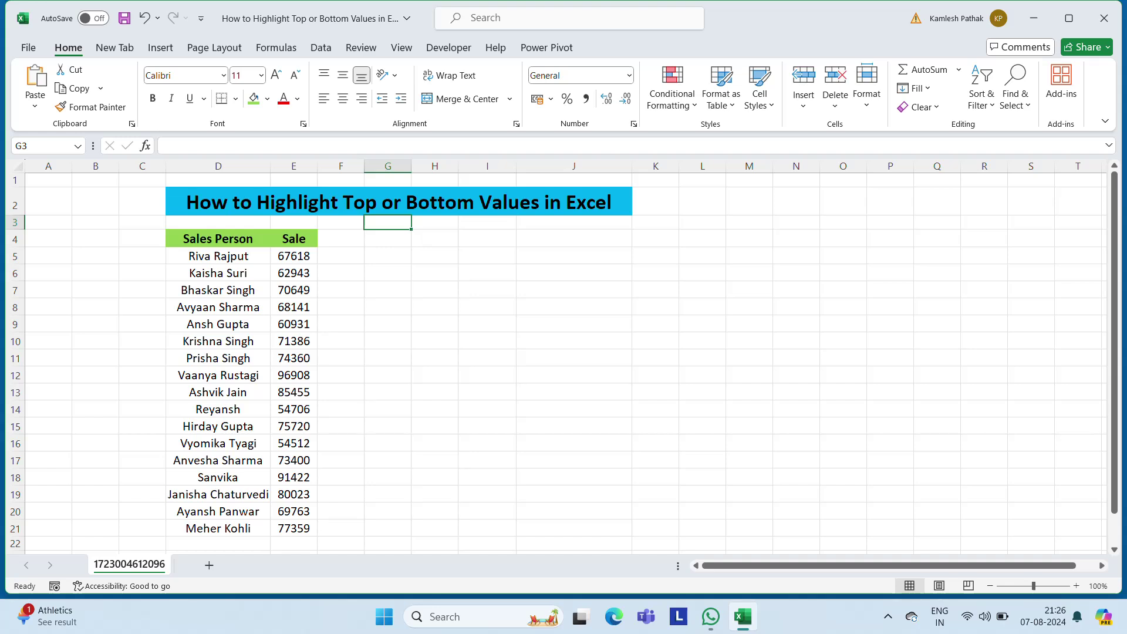
Widen column E so the Sale figures have more room, then select cell E5.
click(213, 245)
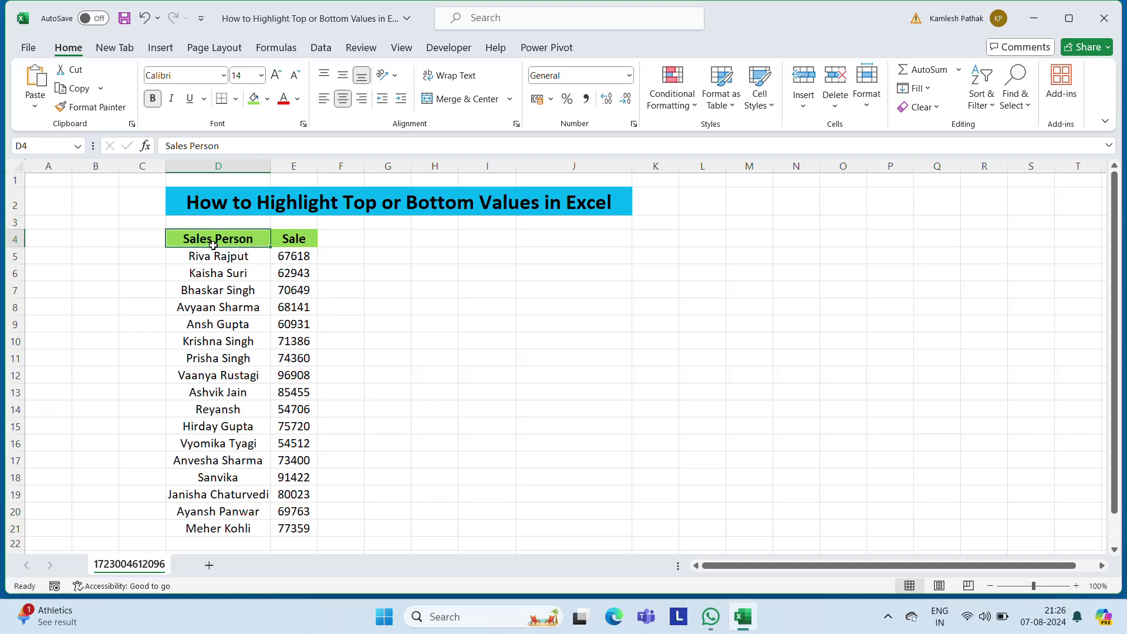
click(305, 240)
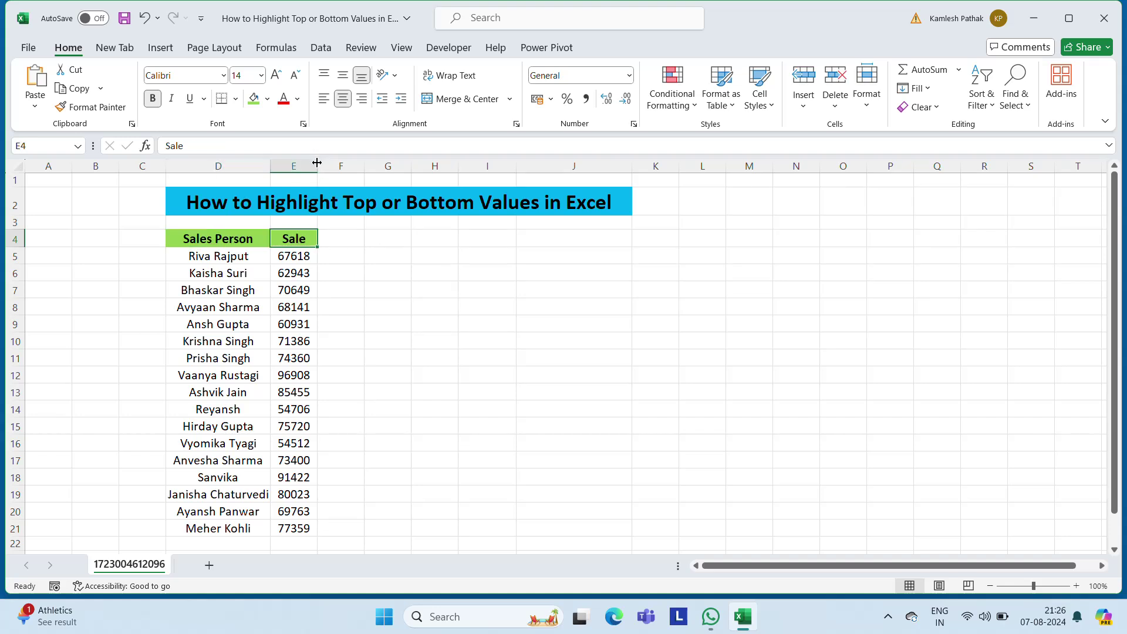
drag(317, 163, 337, 163)
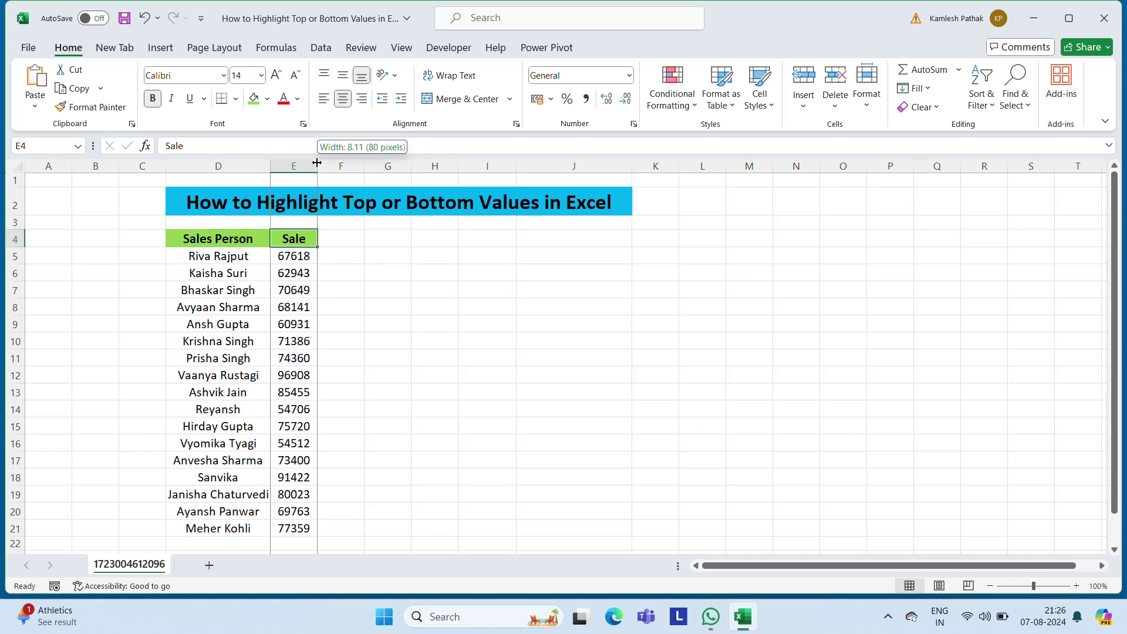
click(319, 262)
key(Up)
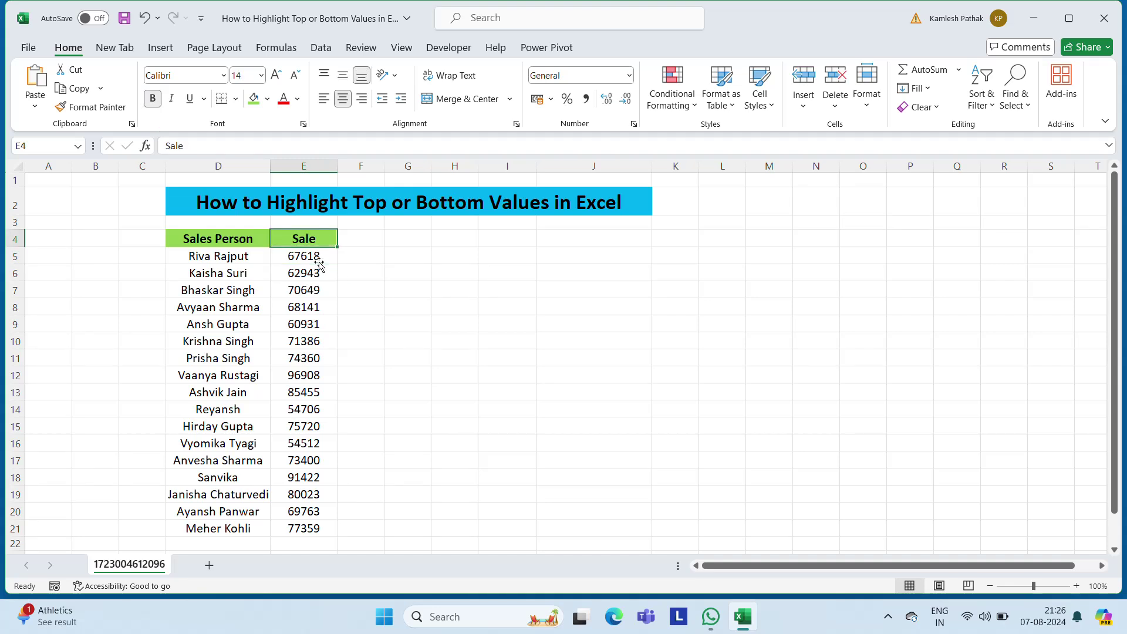
click(319, 261)
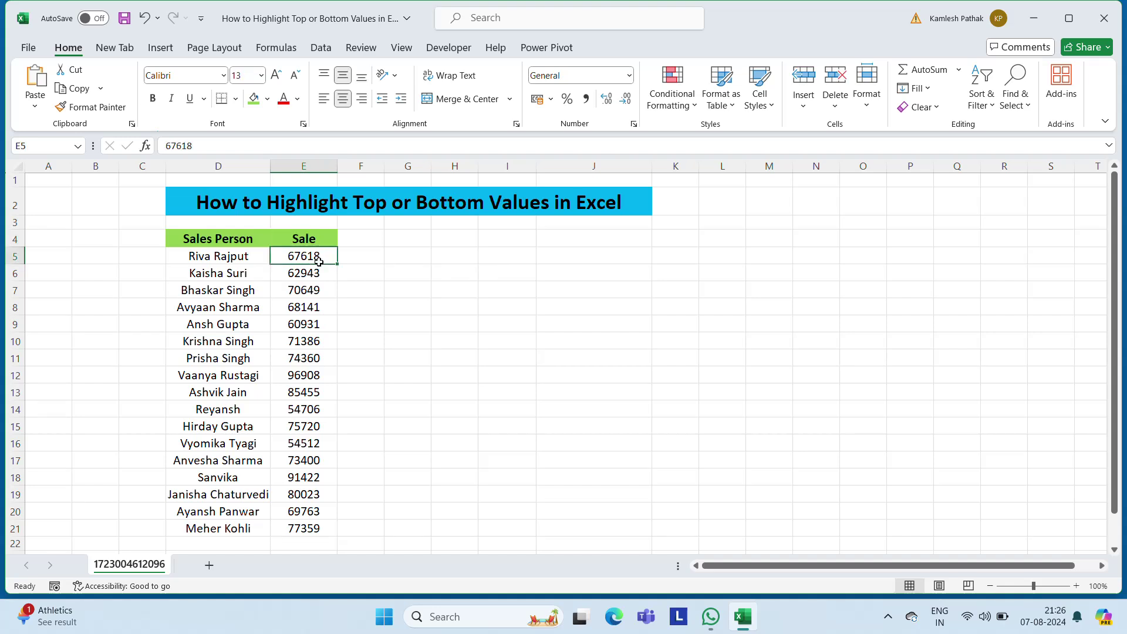
Select the Sale values E5:E21 and start a New Rule under Conditional Formatting.
key(ctrl+shift+Down)
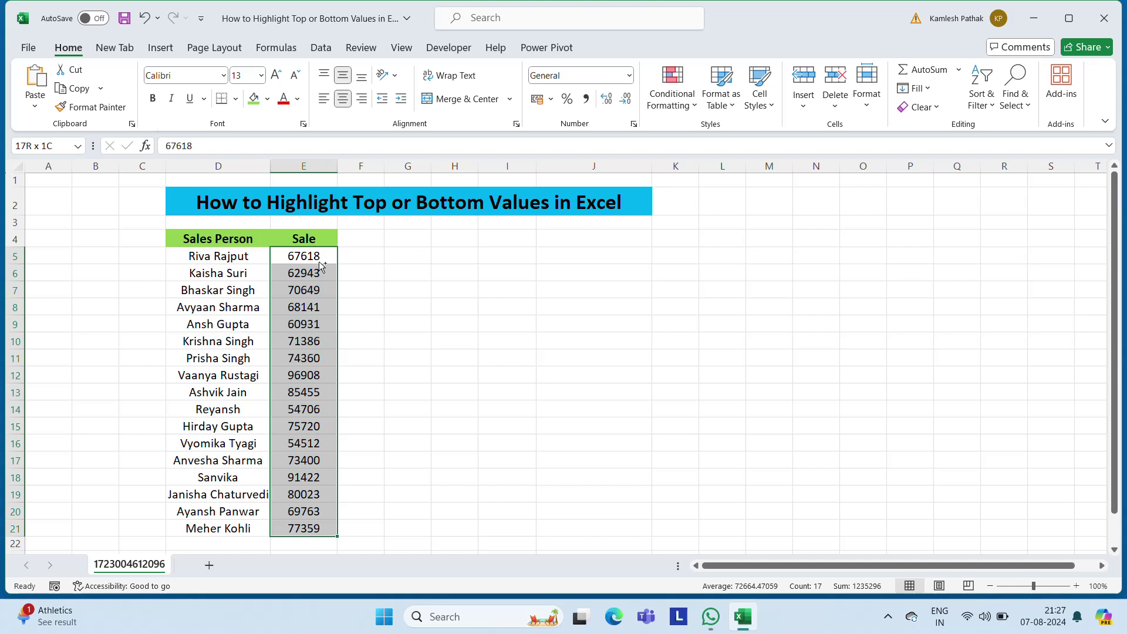
click(693, 108)
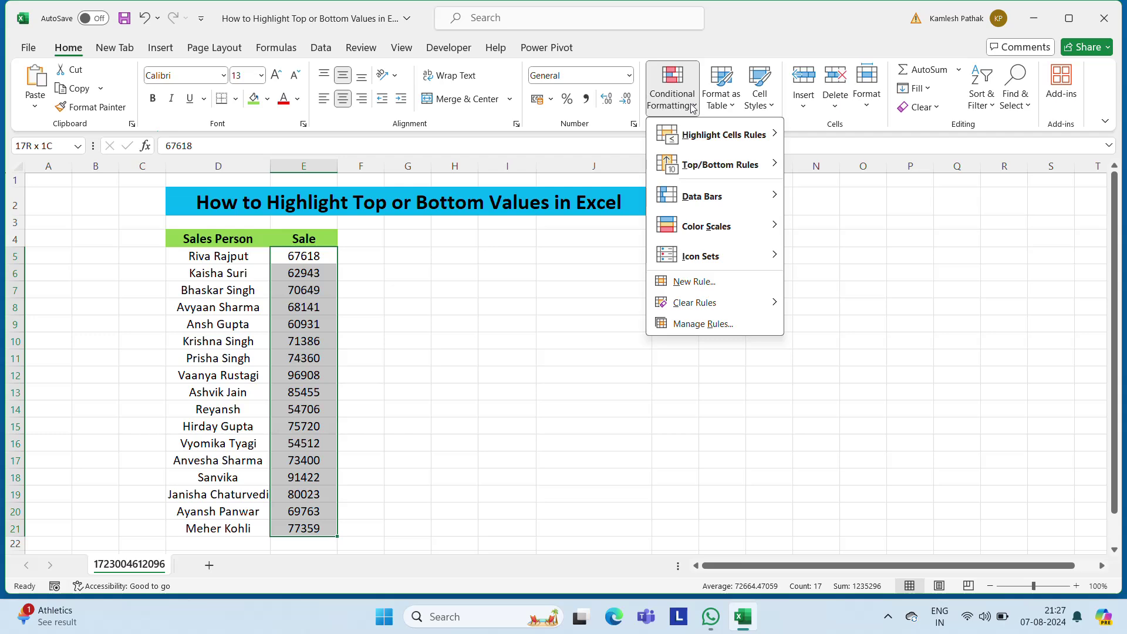
click(695, 282)
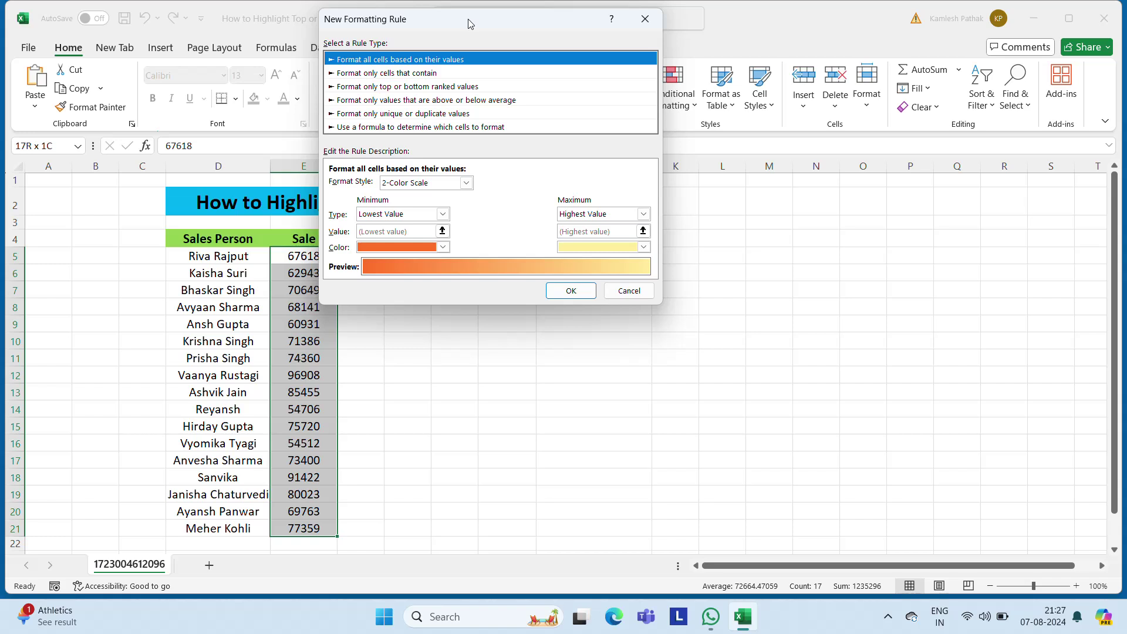
mouse_move(468, 23)
mouse_down()
mouse_move(803, 196)
mouse_move(825, 196)
mouse_up()
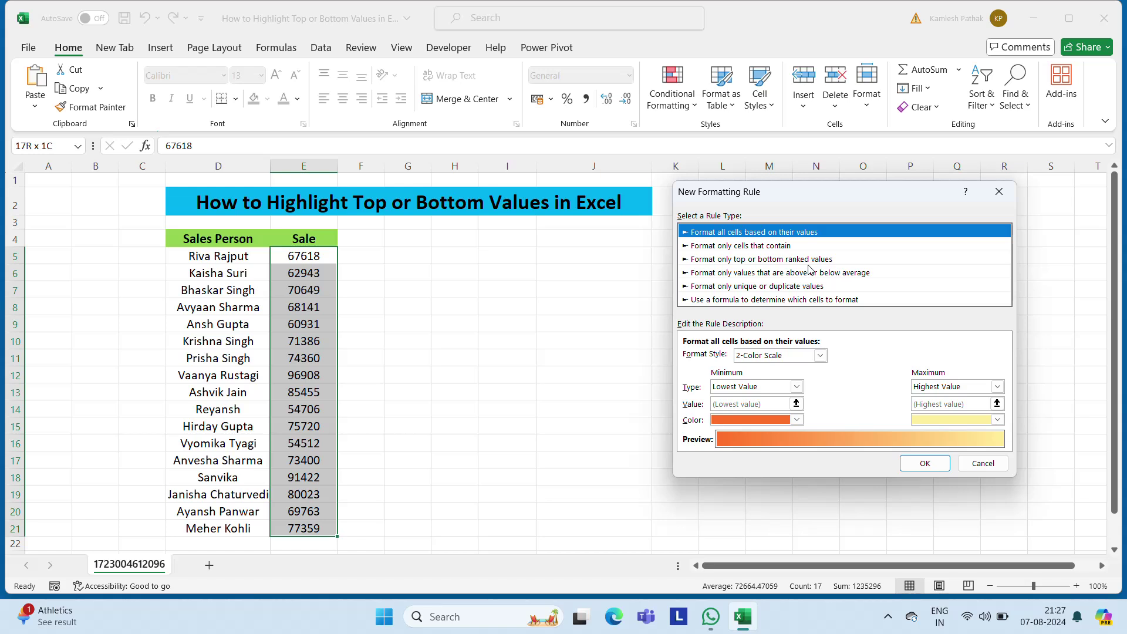
Choose the 'Format only top or bottom ranked values' rule type, keeping the ranking on Top.
click(791, 263)
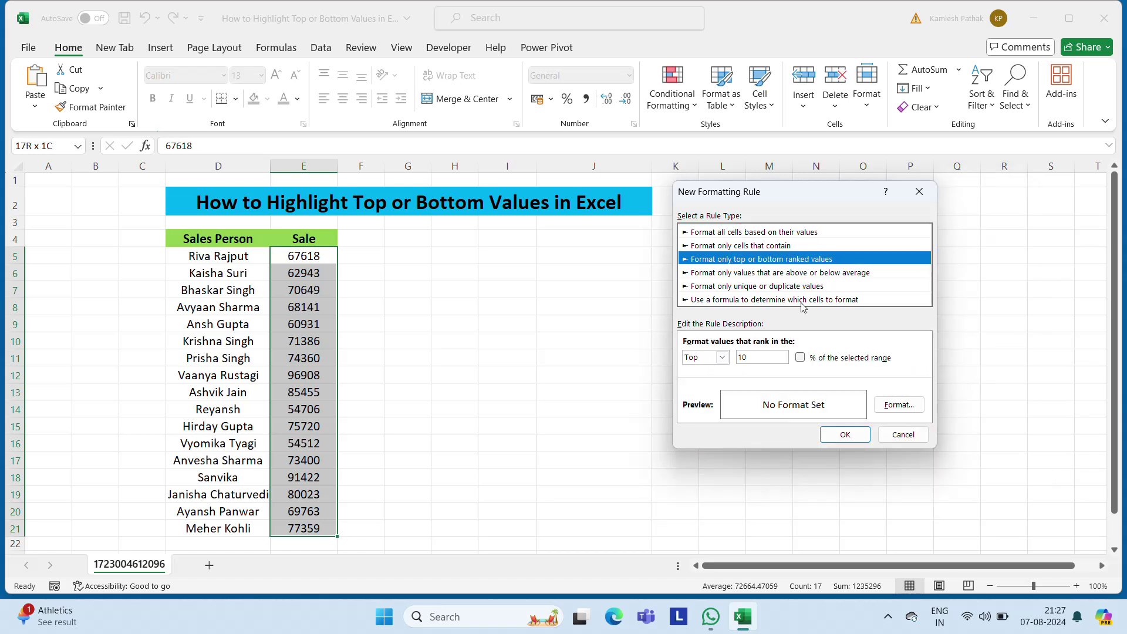
click(723, 358)
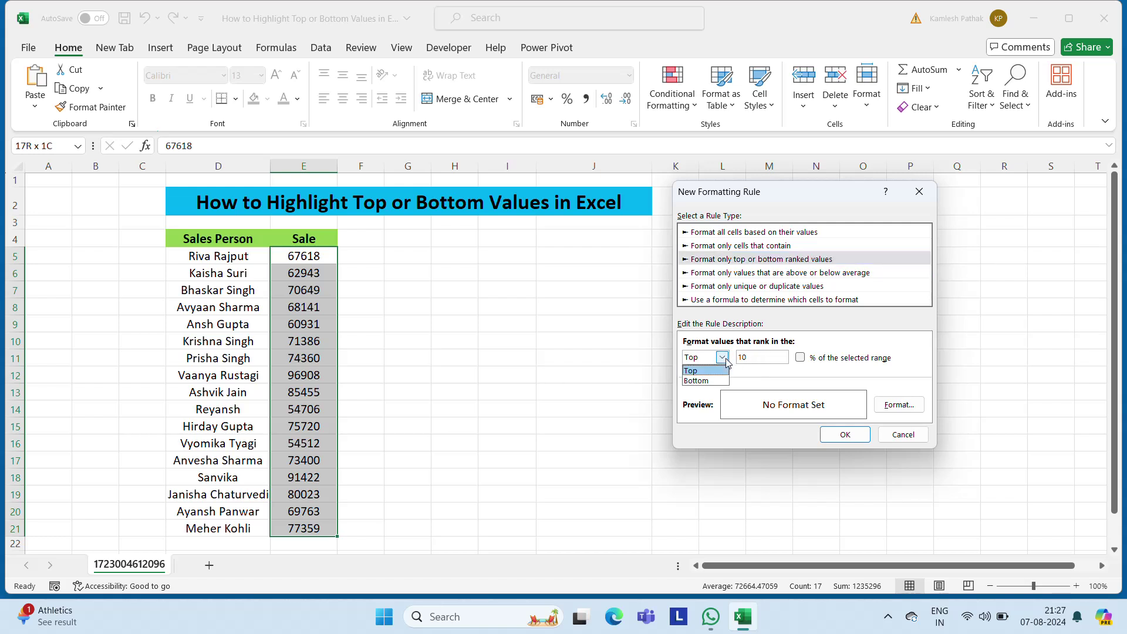
click(820, 341)
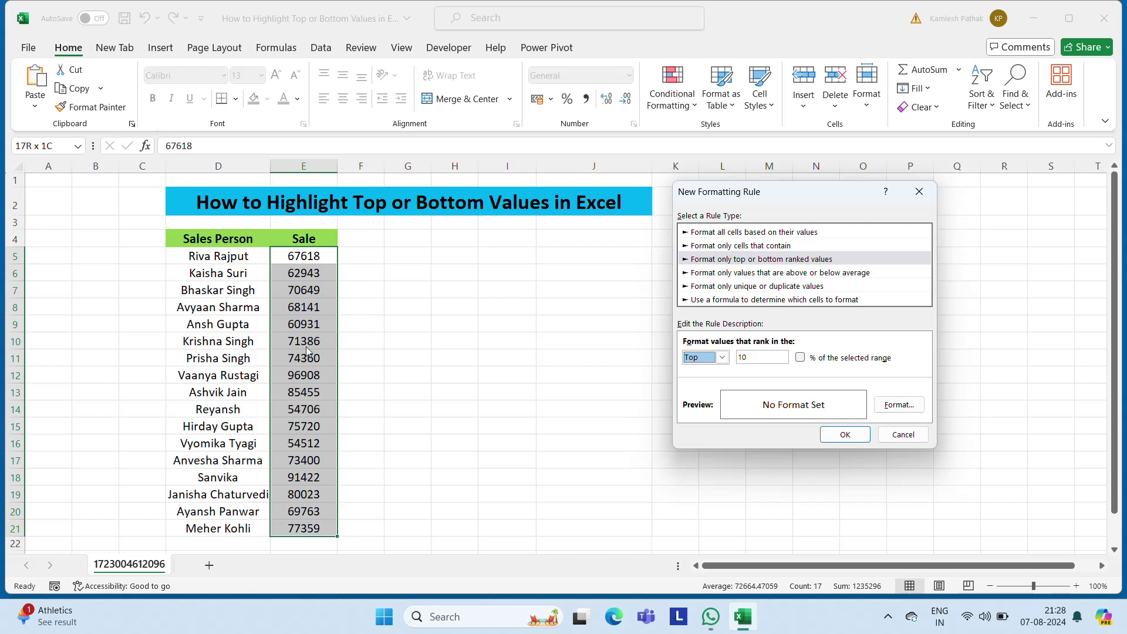
Give the Top 10 rule a yellow fill and apply it to E5:E21.
click(909, 412)
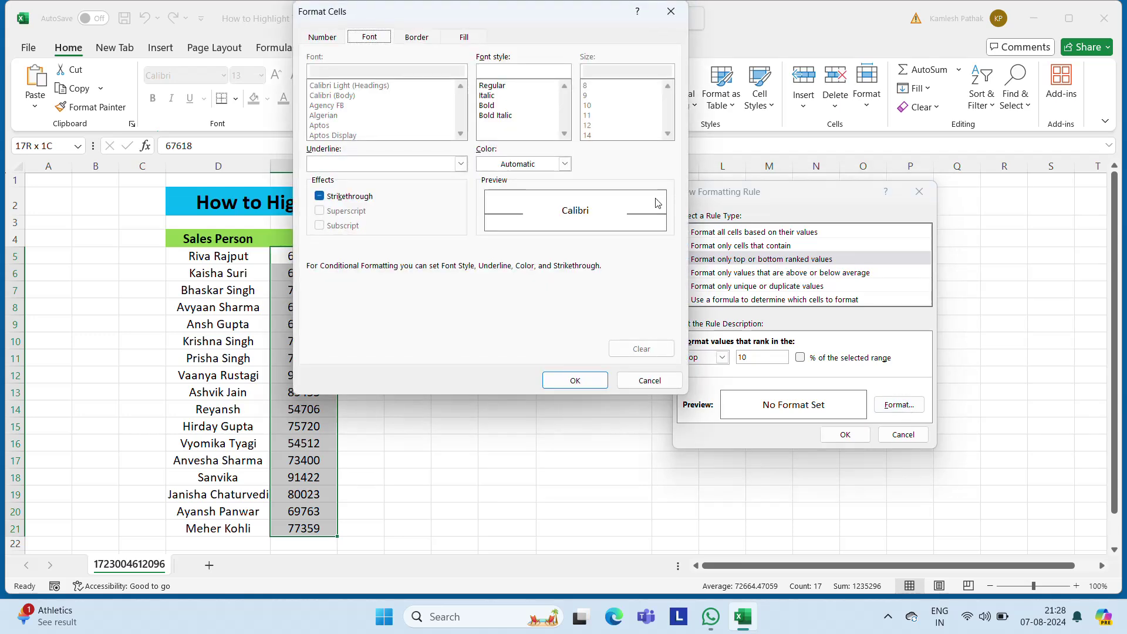
drag(442, 18, 580, 127)
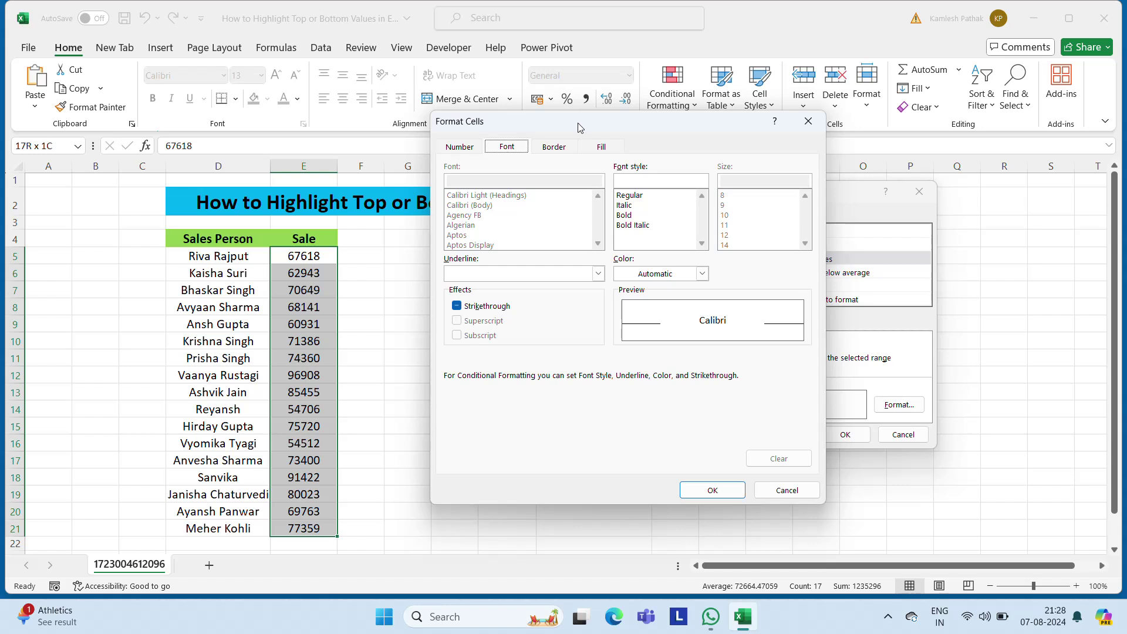
click(604, 152)
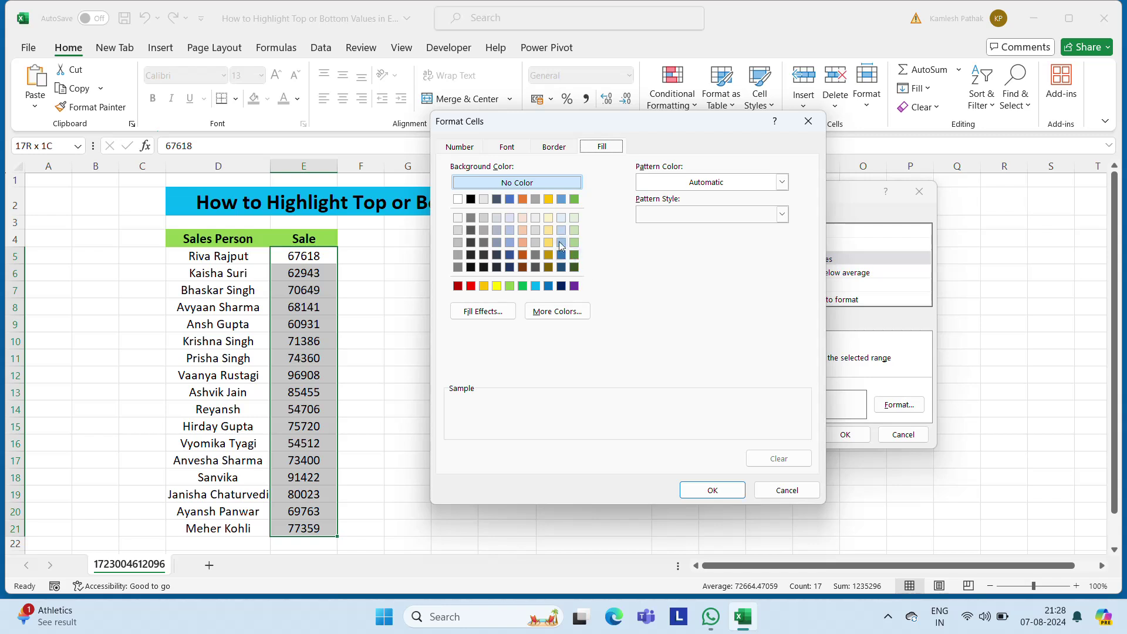
click(496, 286)
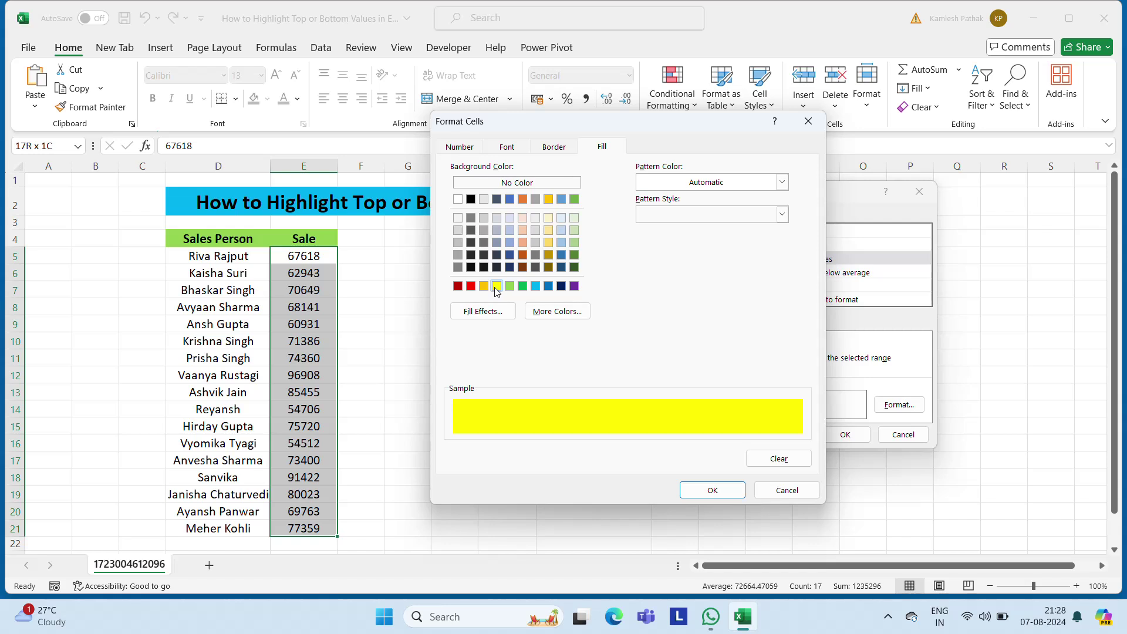
click(713, 490)
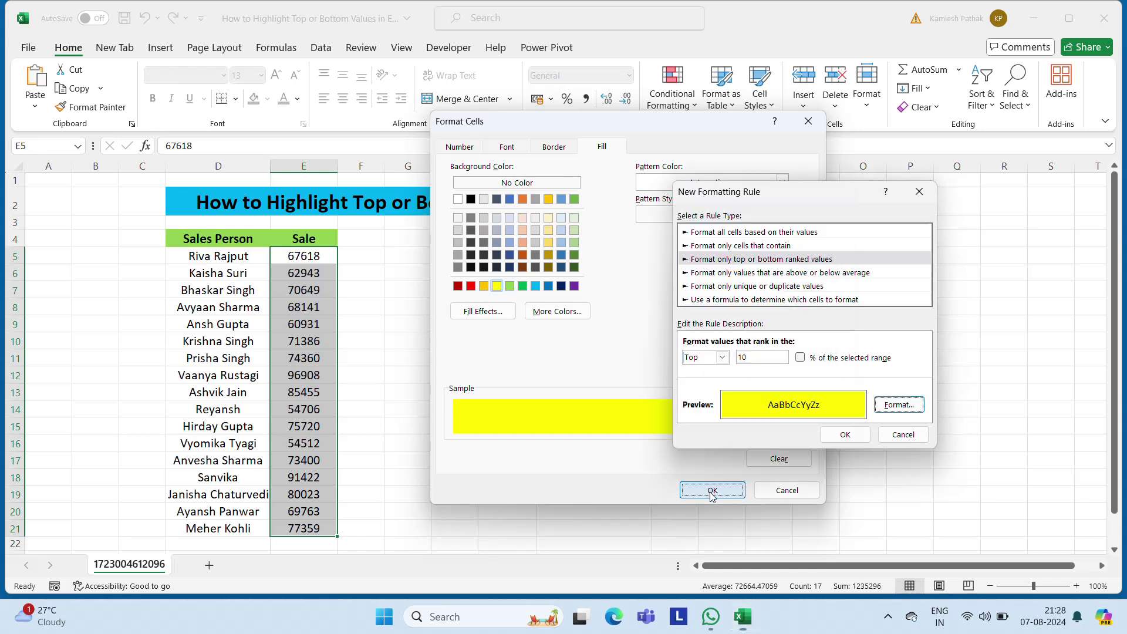
click(853, 437)
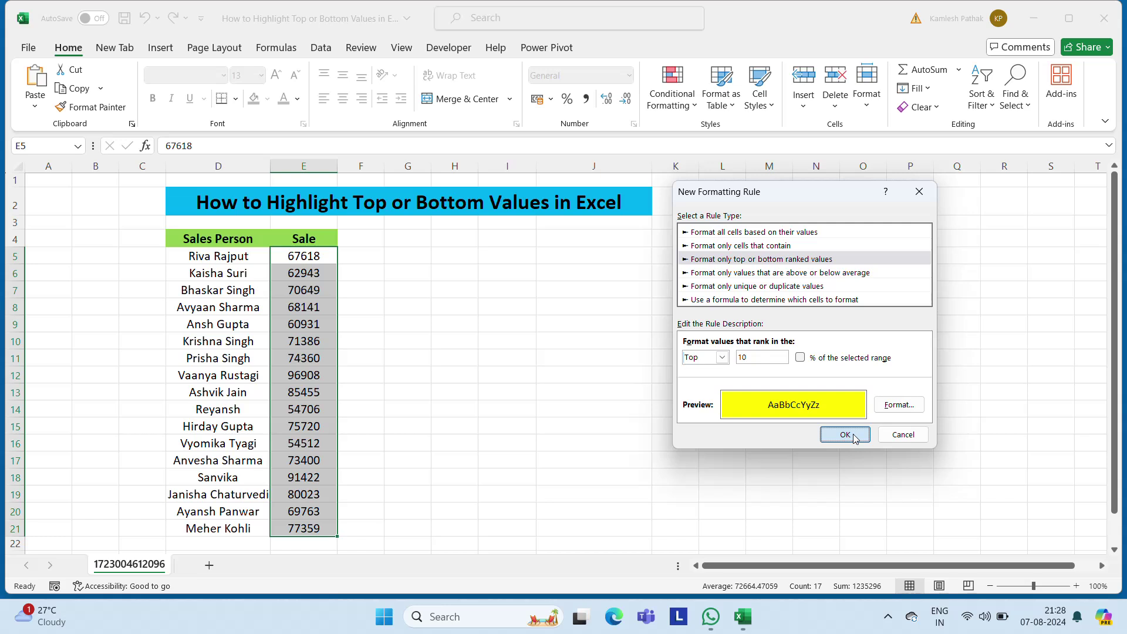
click(853, 434)
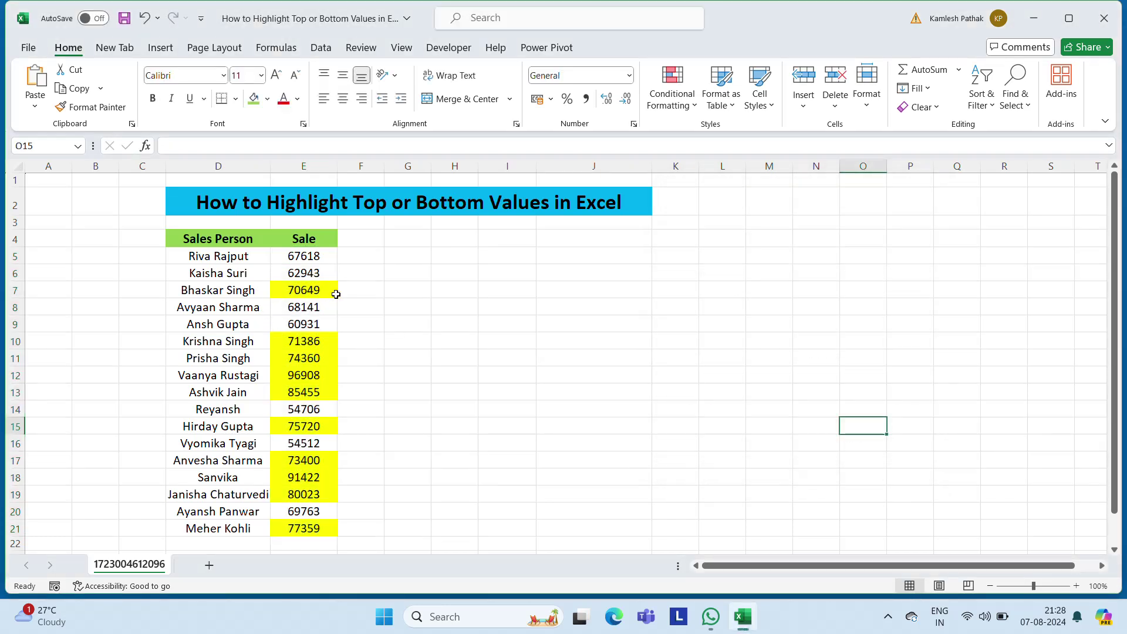
click(317, 291)
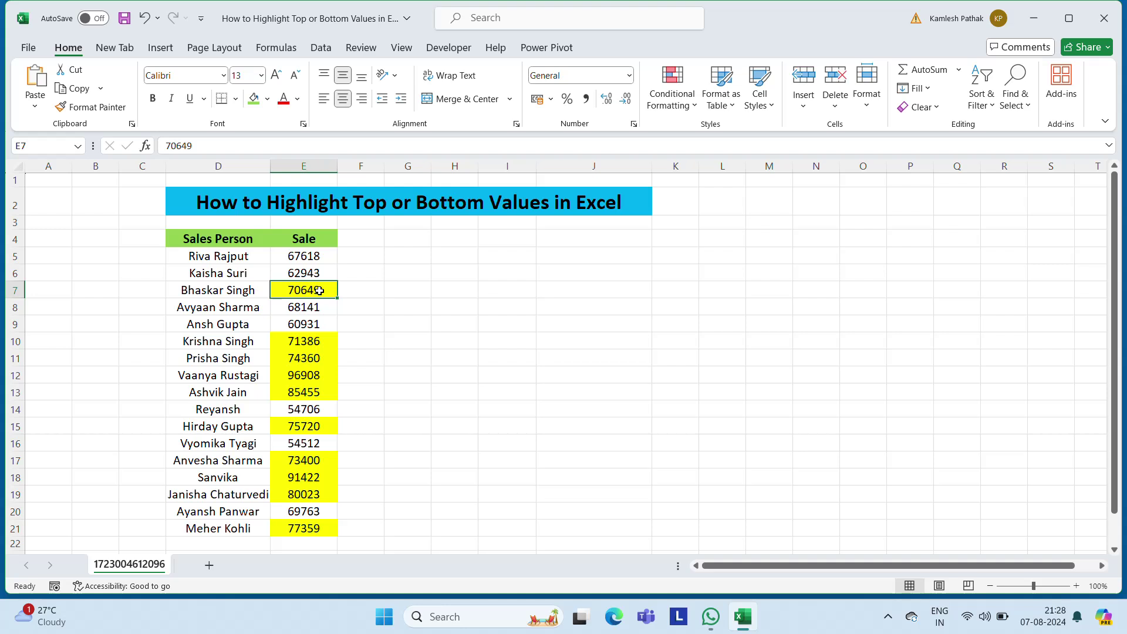
click(316, 343)
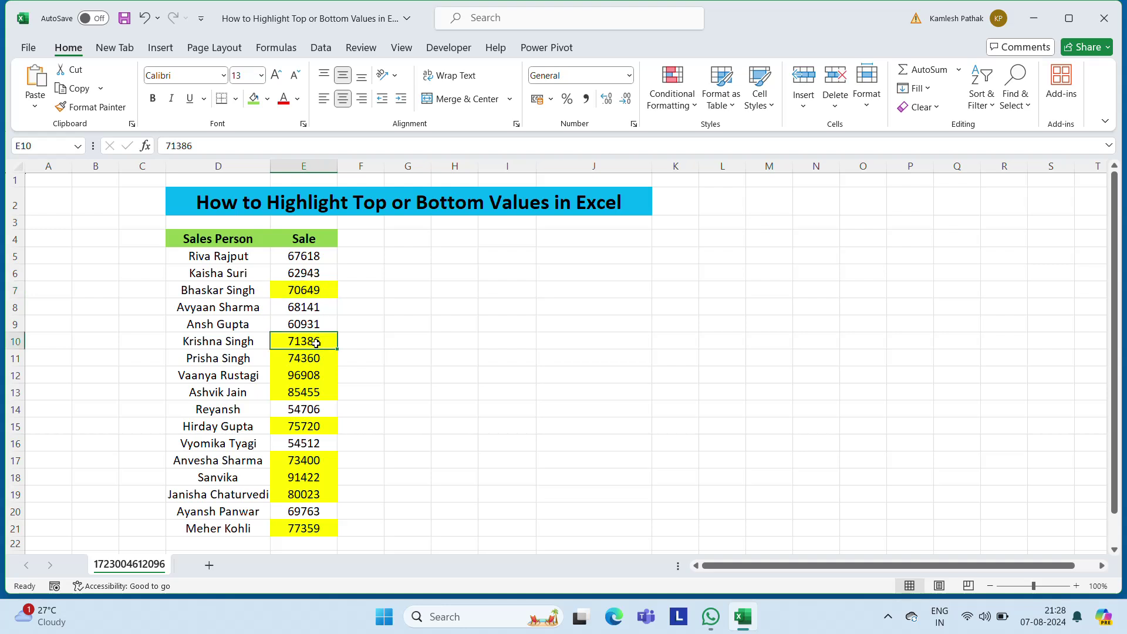
drag(312, 359, 309, 402)
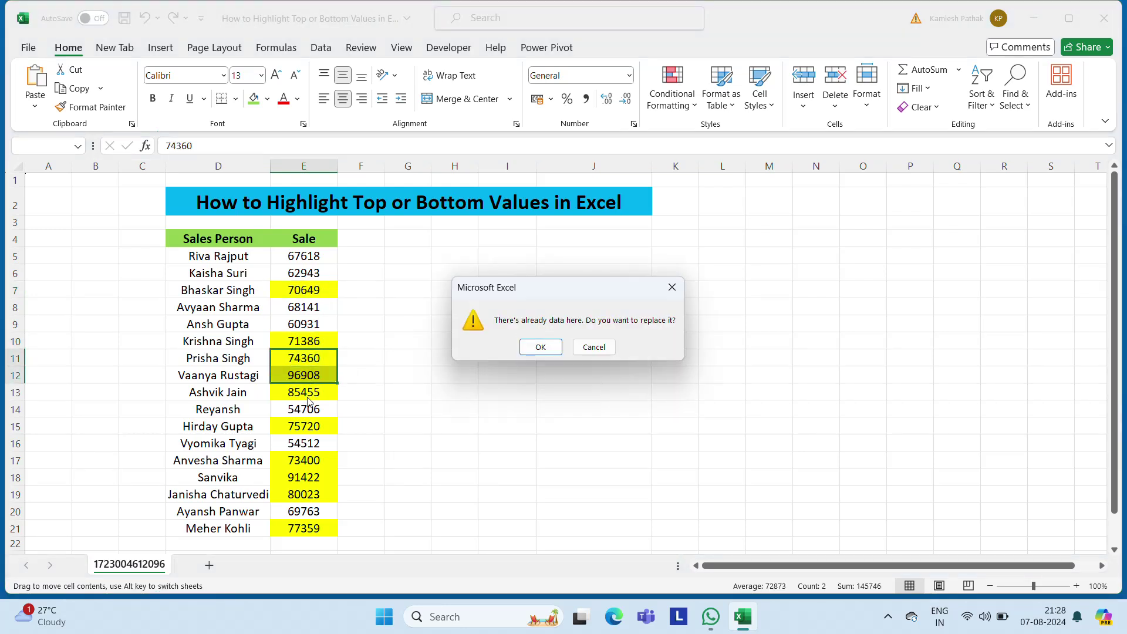
click(592, 347)
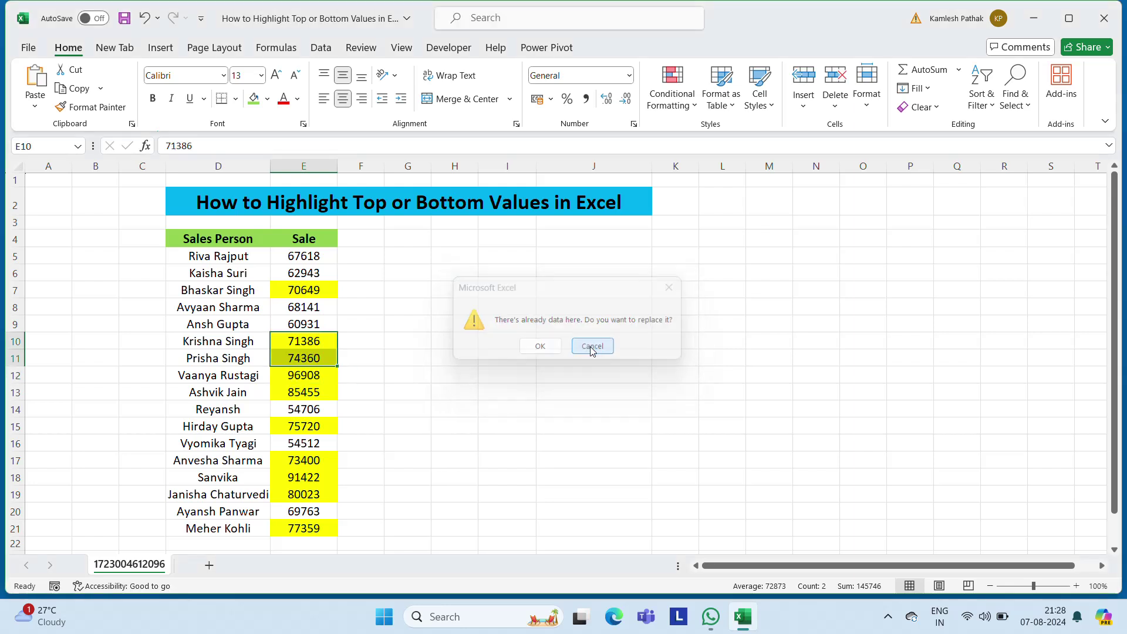
click(316, 525)
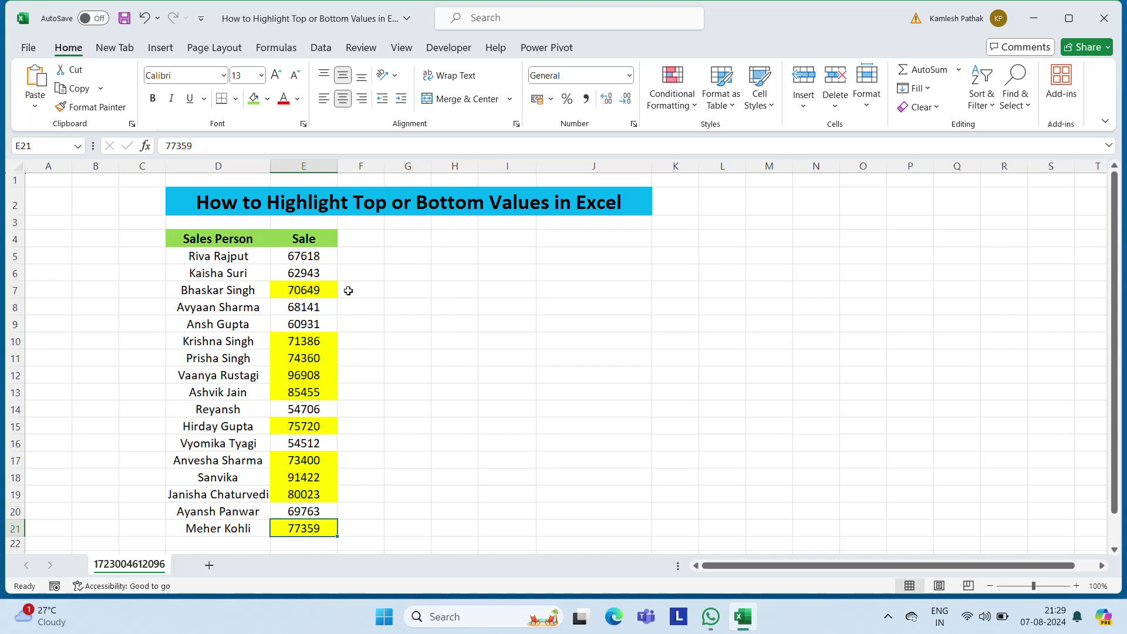
click(327, 291)
click(320, 341)
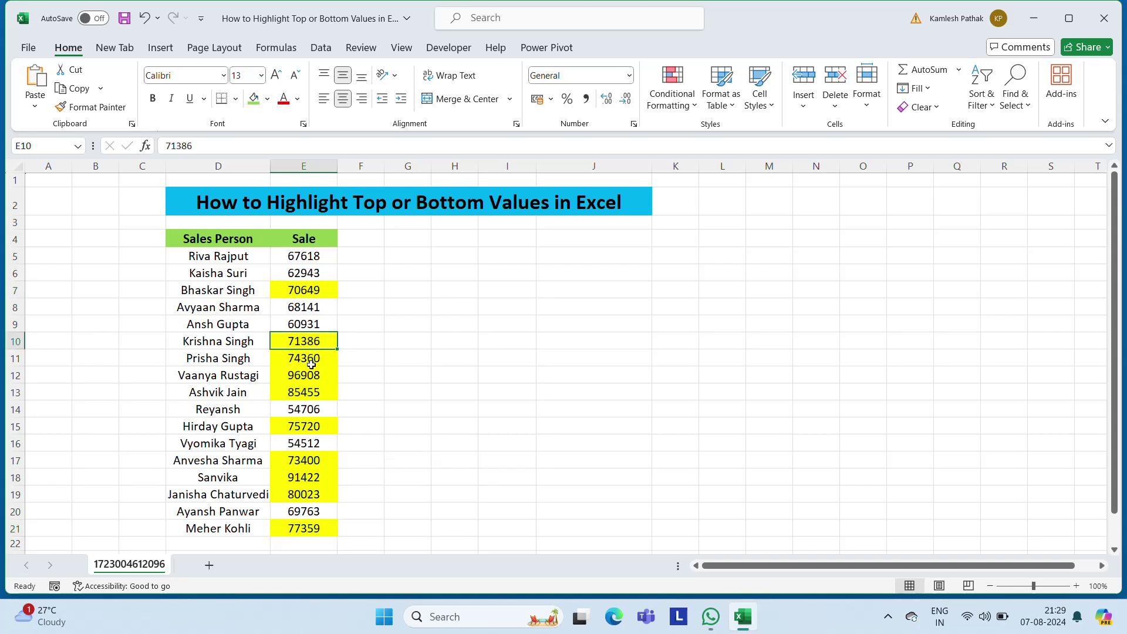
click(312, 365)
click(312, 379)
click(309, 398)
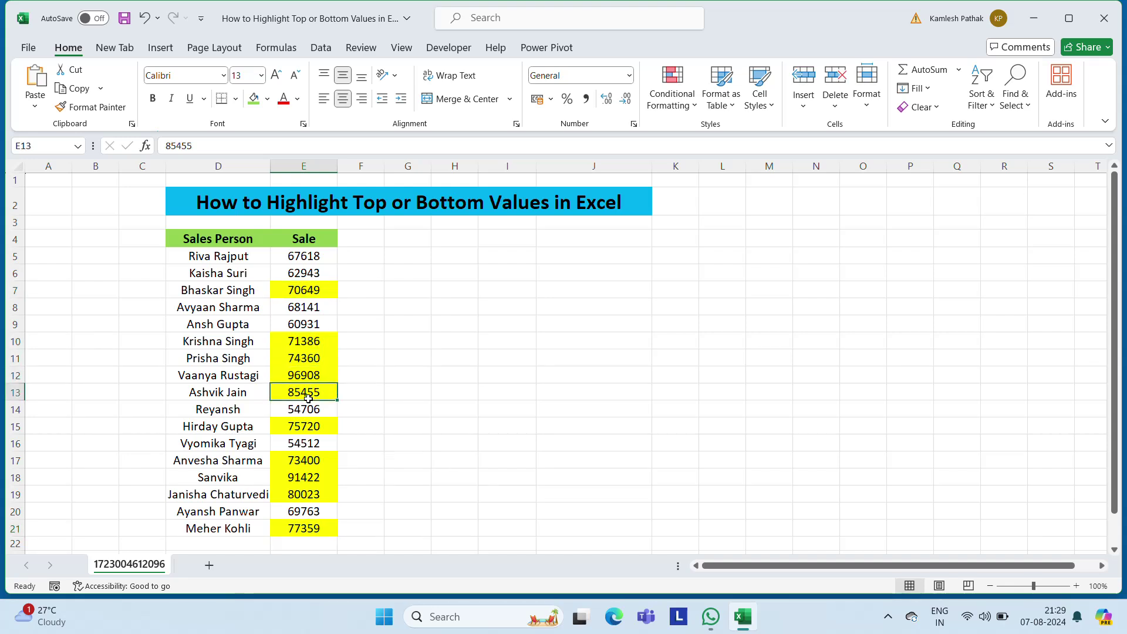
click(309, 428)
click(308, 460)
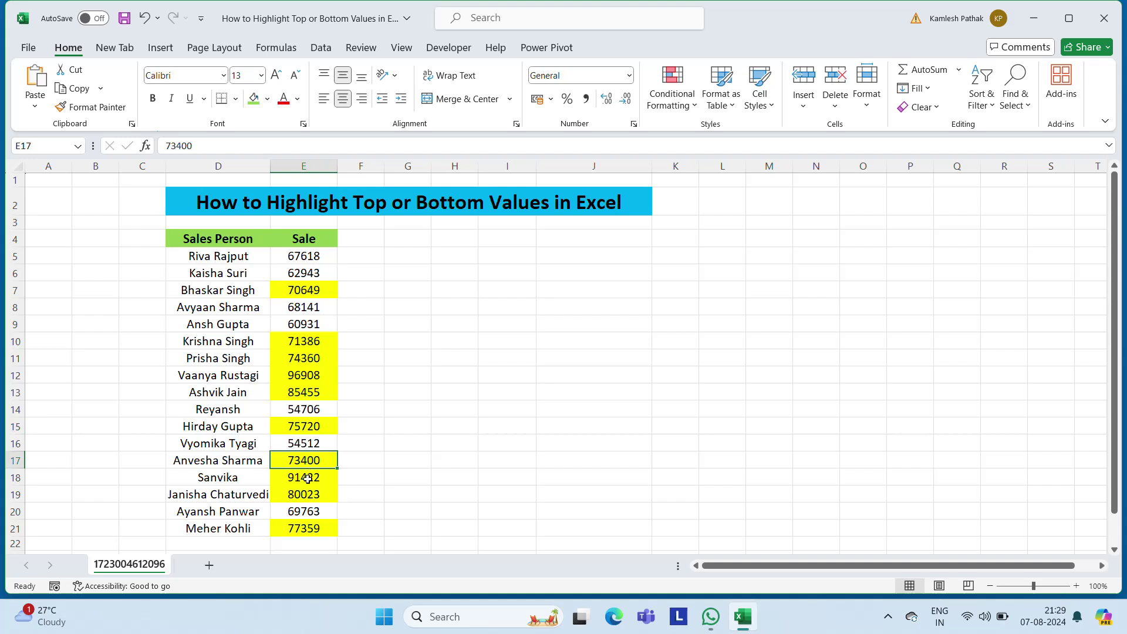
click(307, 480)
click(306, 506)
click(306, 523)
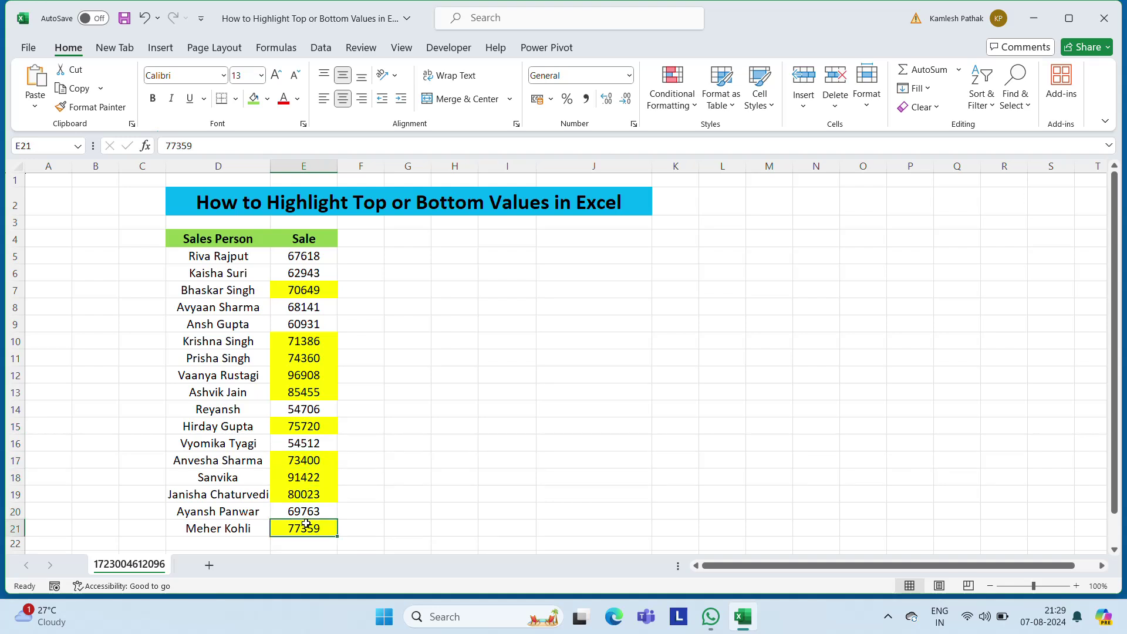
click(330, 256)
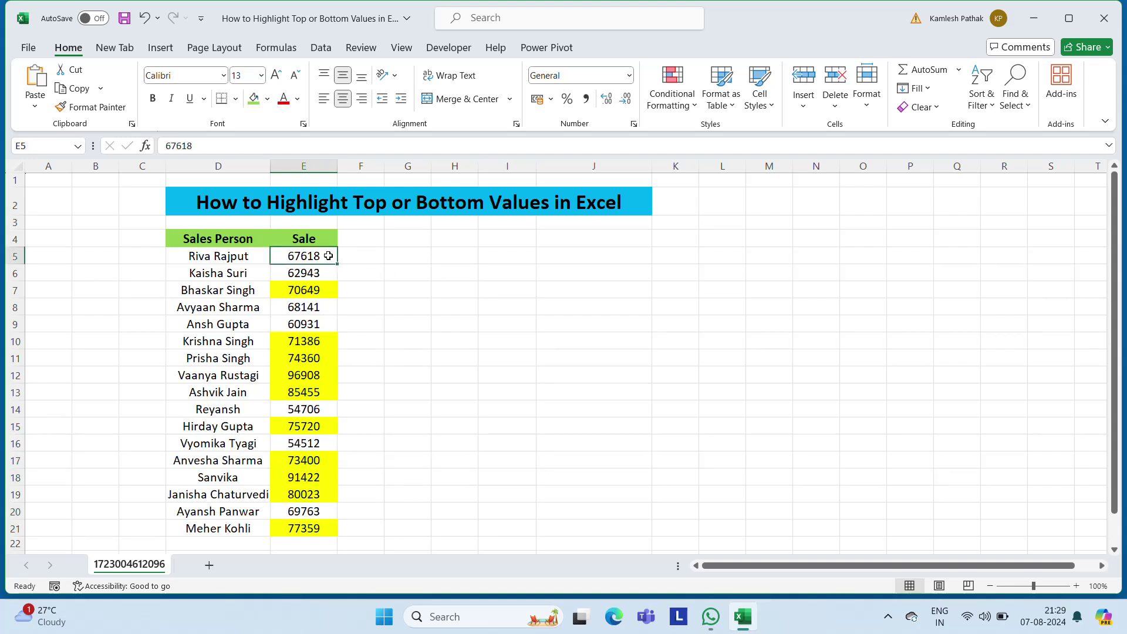
key(ctrl+shift+Down)
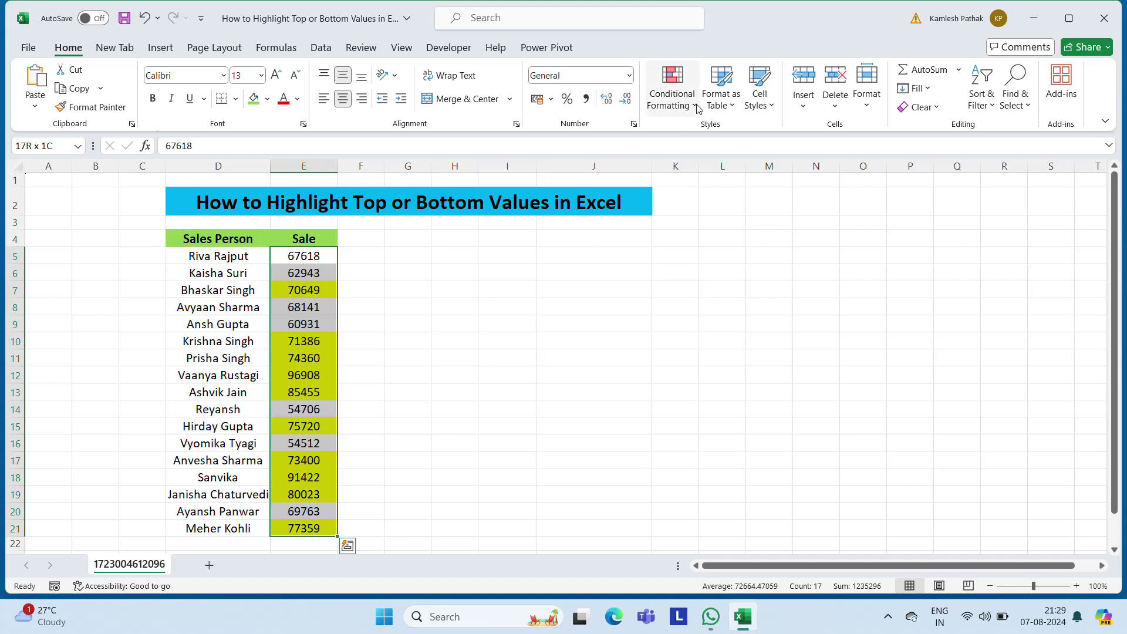
Edit the existing Sale rule in Manage Rules, changing it from Top 10 to Top 5.
click(696, 106)
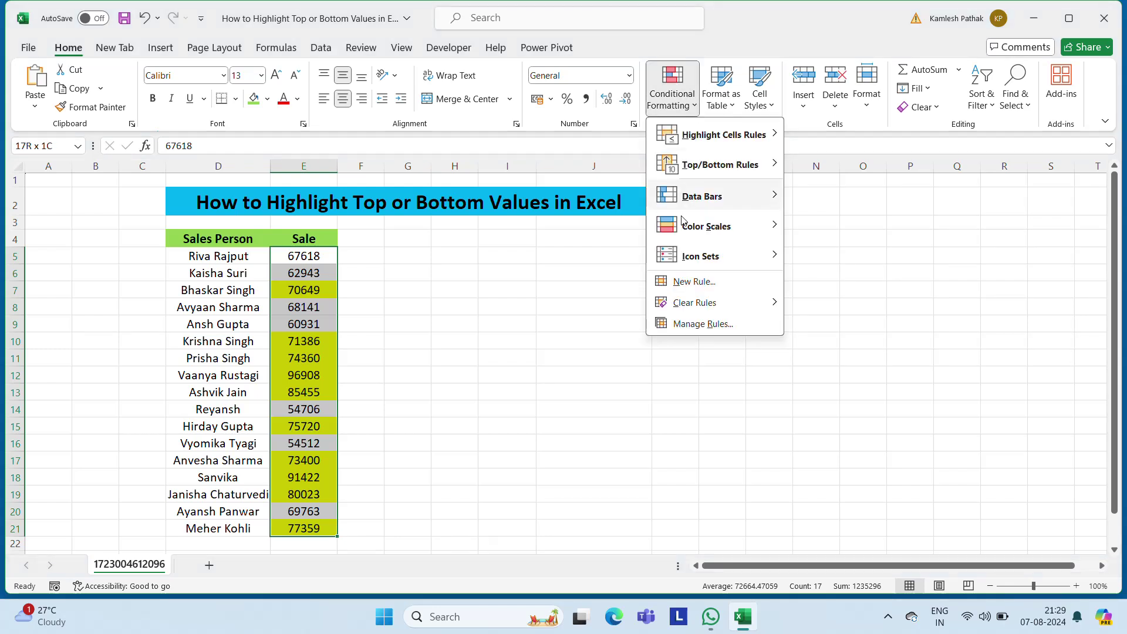
click(705, 324)
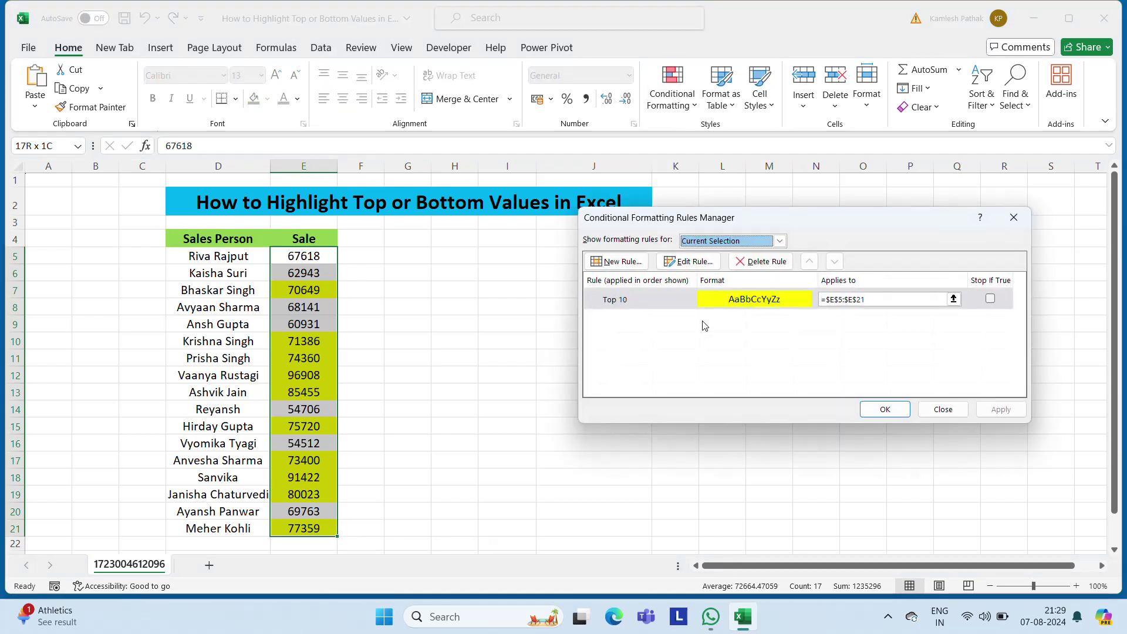
click(688, 261)
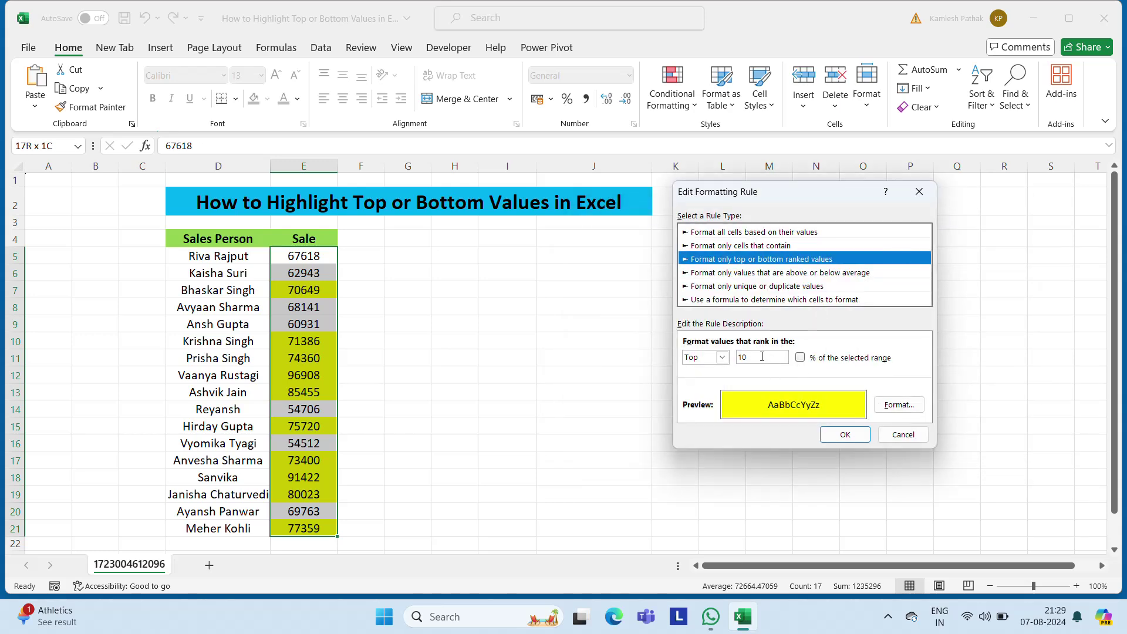
click(762, 356)
key(BackSpace)
key(BackSpace)
text(5)
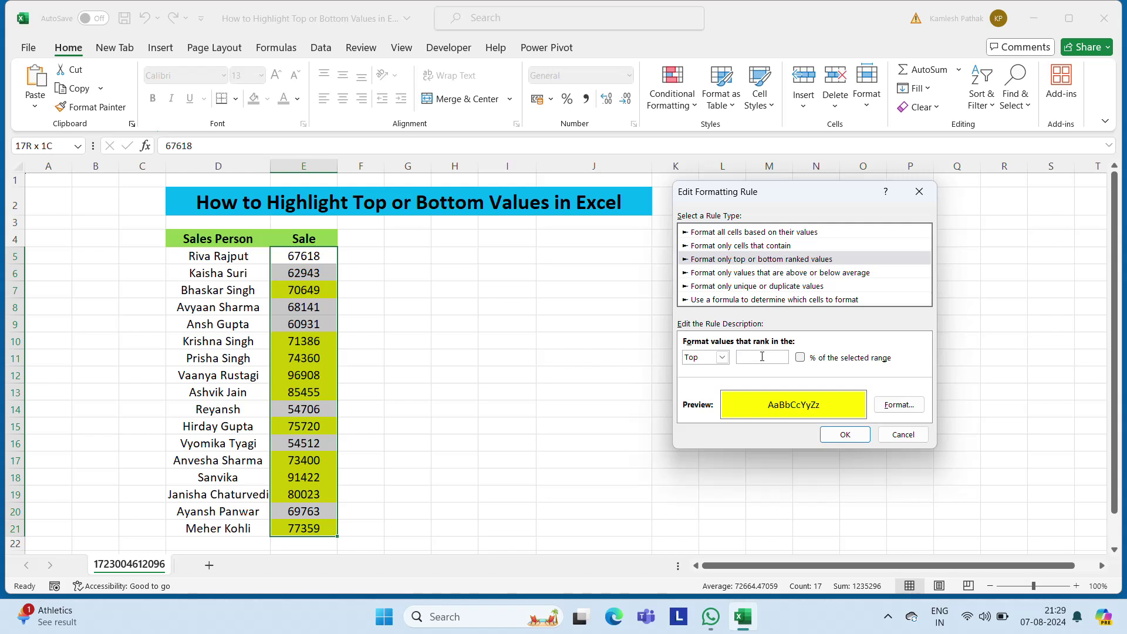
click(853, 438)
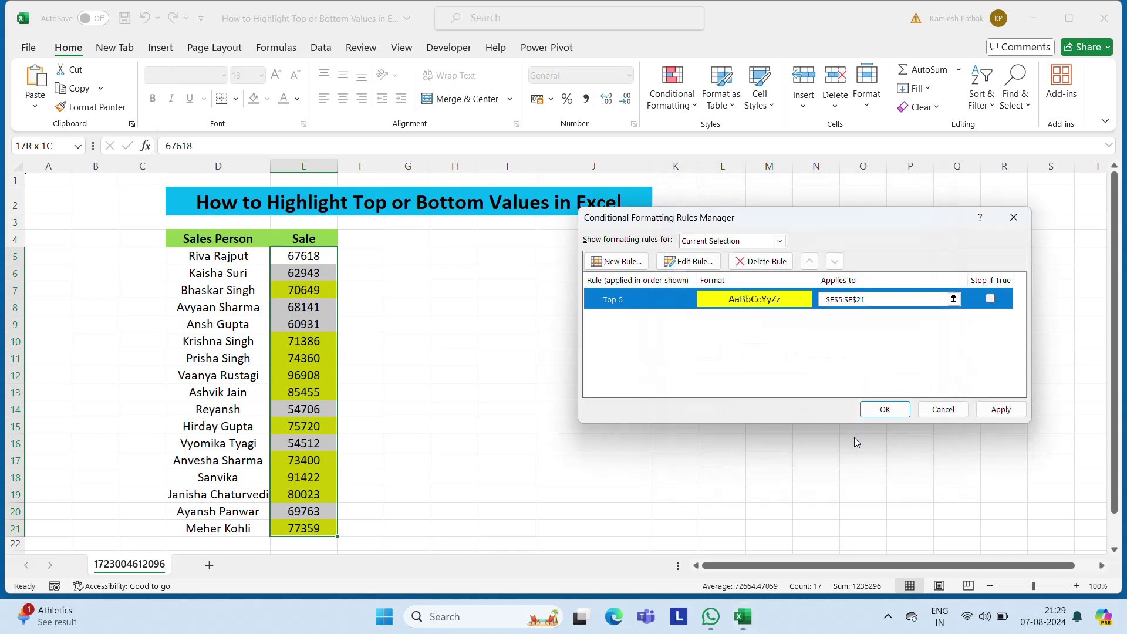
click(882, 411)
click(882, 411)
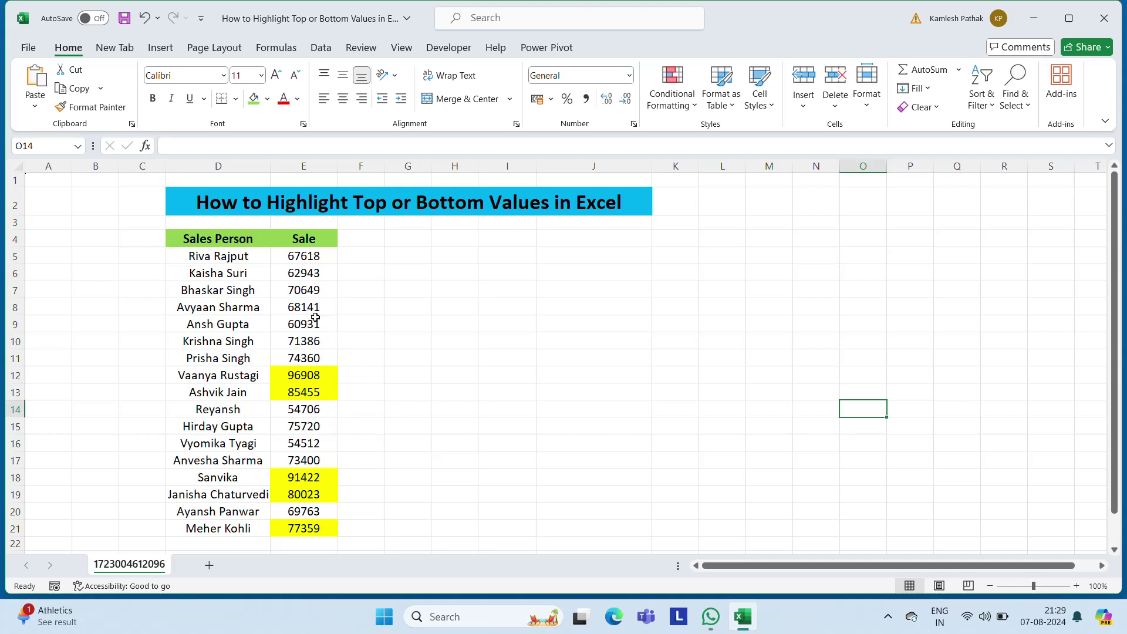
Reselect E5:E21 and change the rule's rank from Top 5 to Top 15.
click(316, 258)
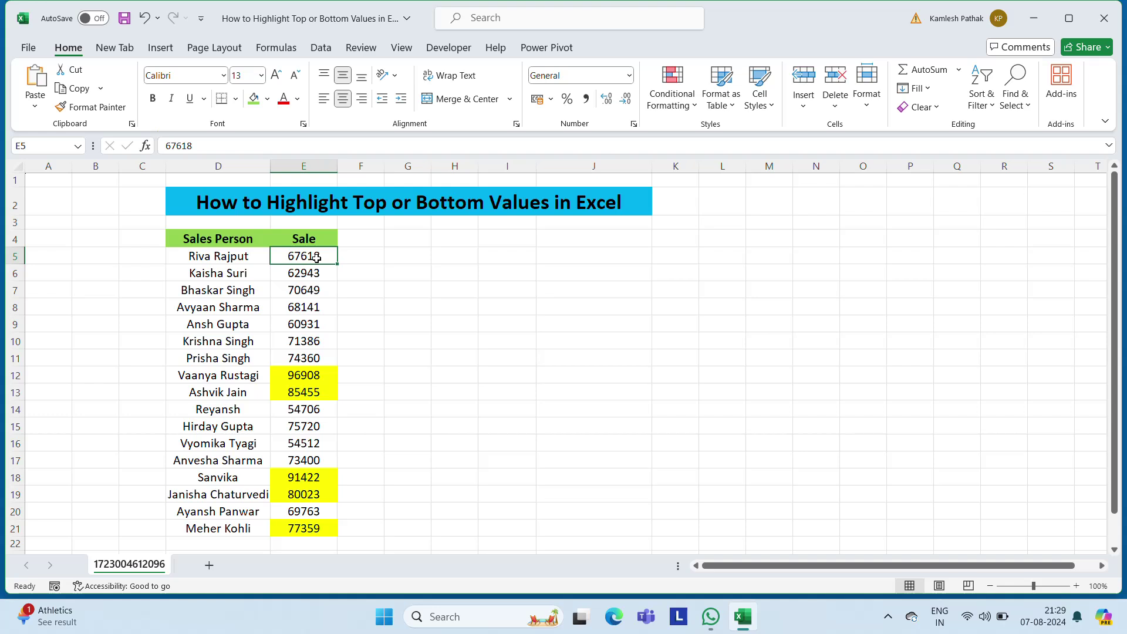
key(ctrl+shift+Down)
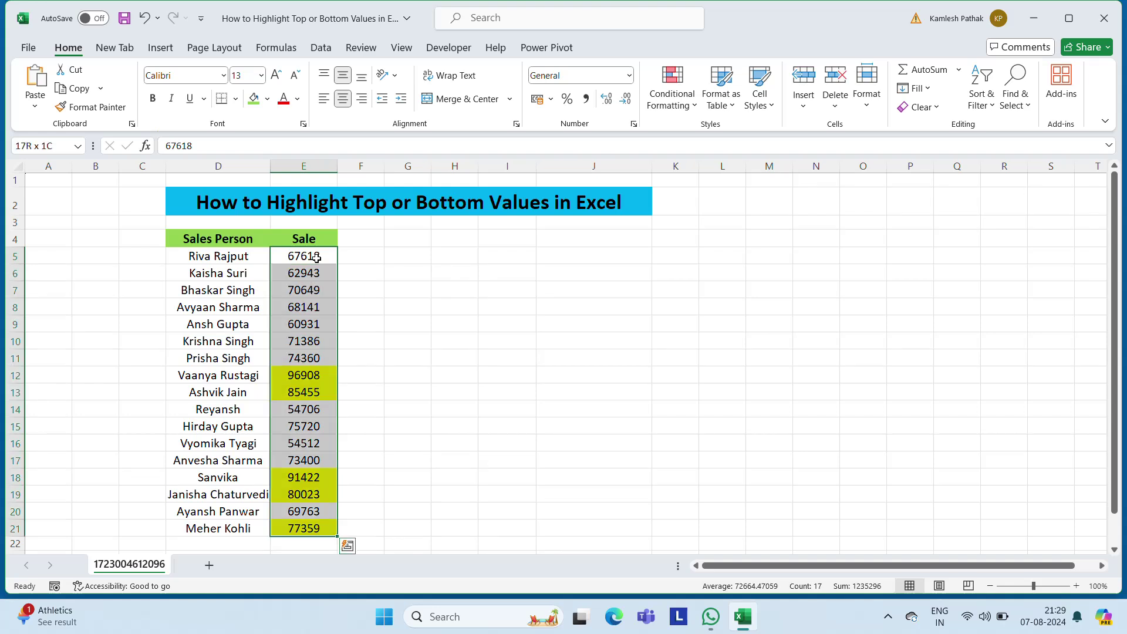
click(672, 94)
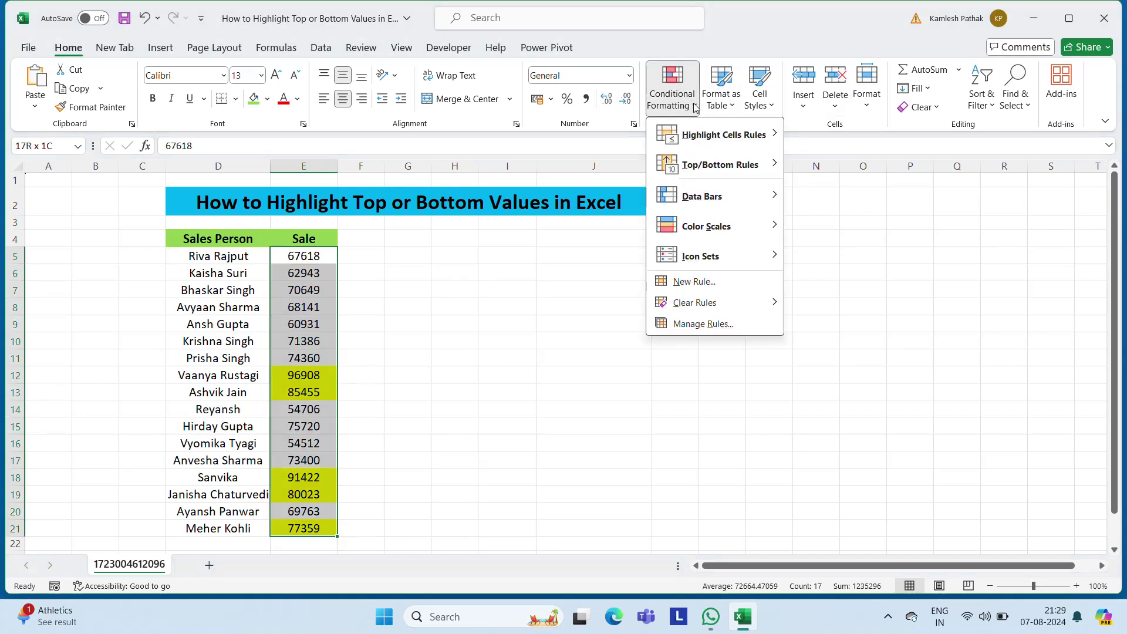
click(701, 324)
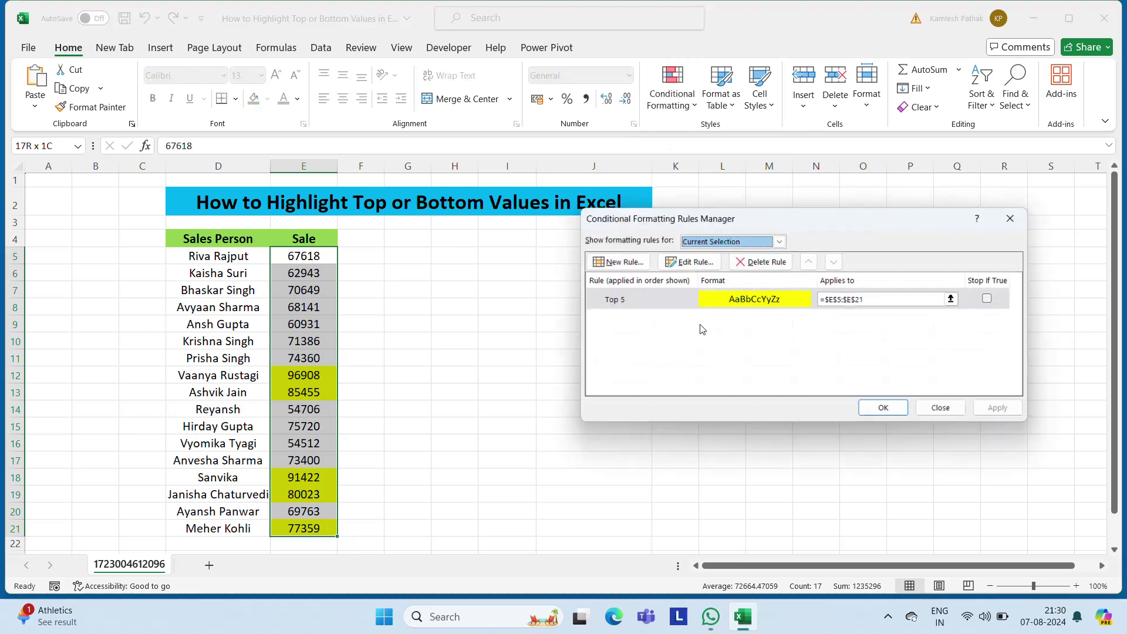
click(692, 262)
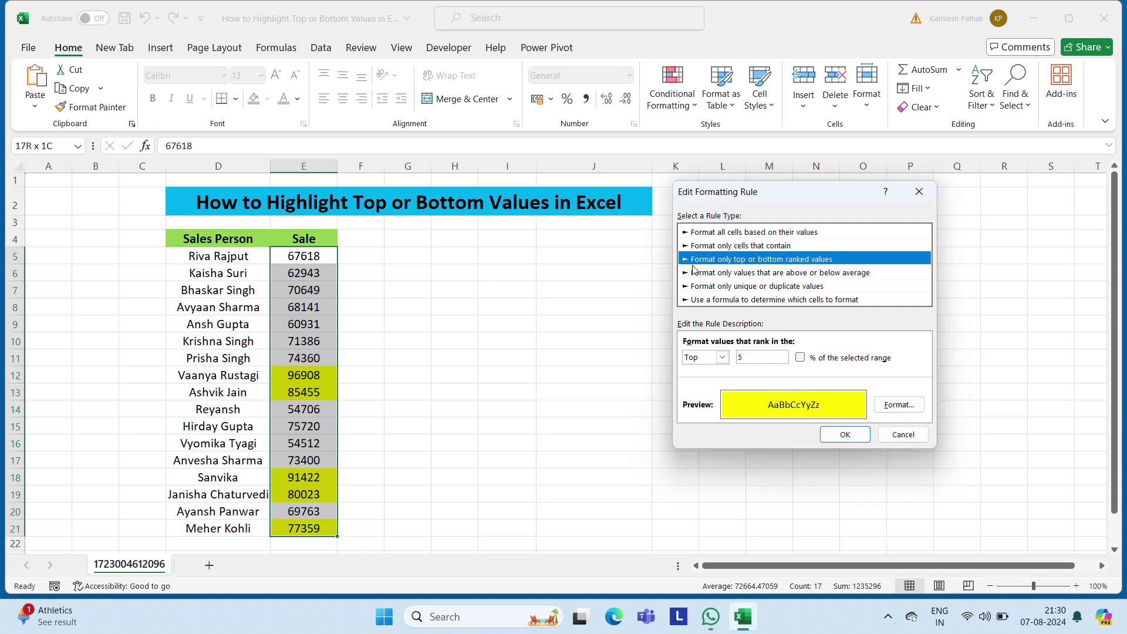
click(750, 358)
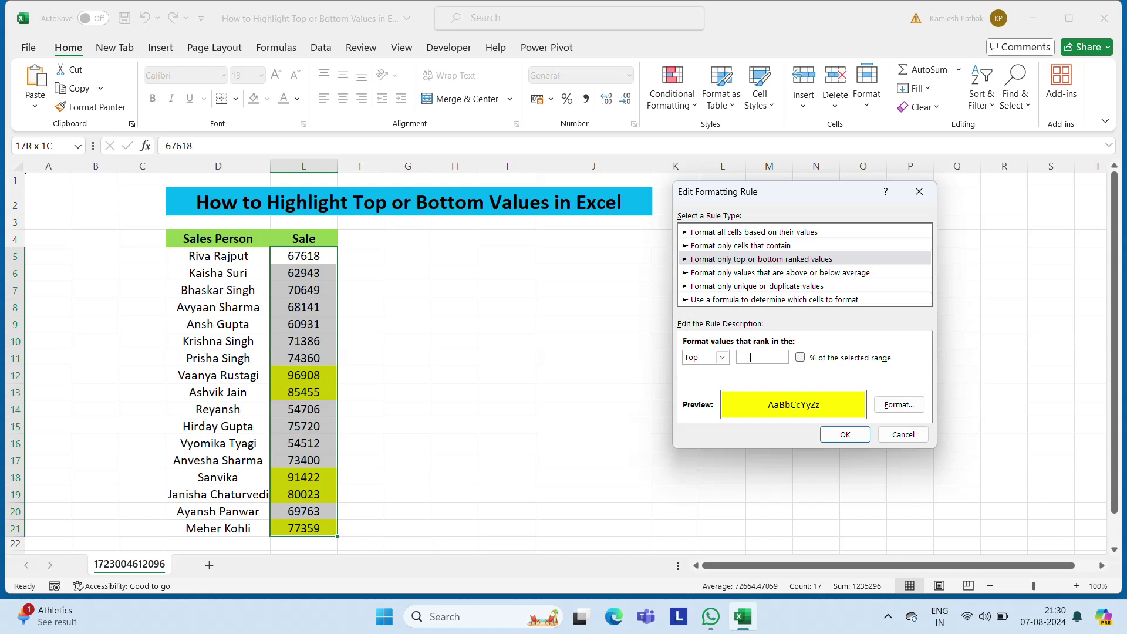
text(15)
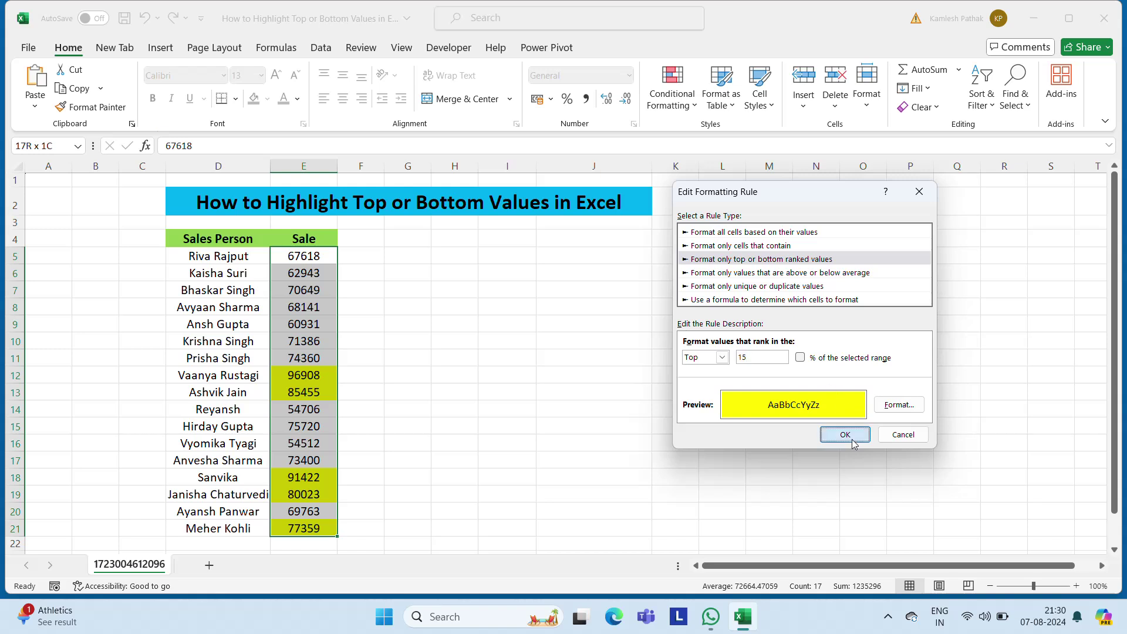
click(845, 434)
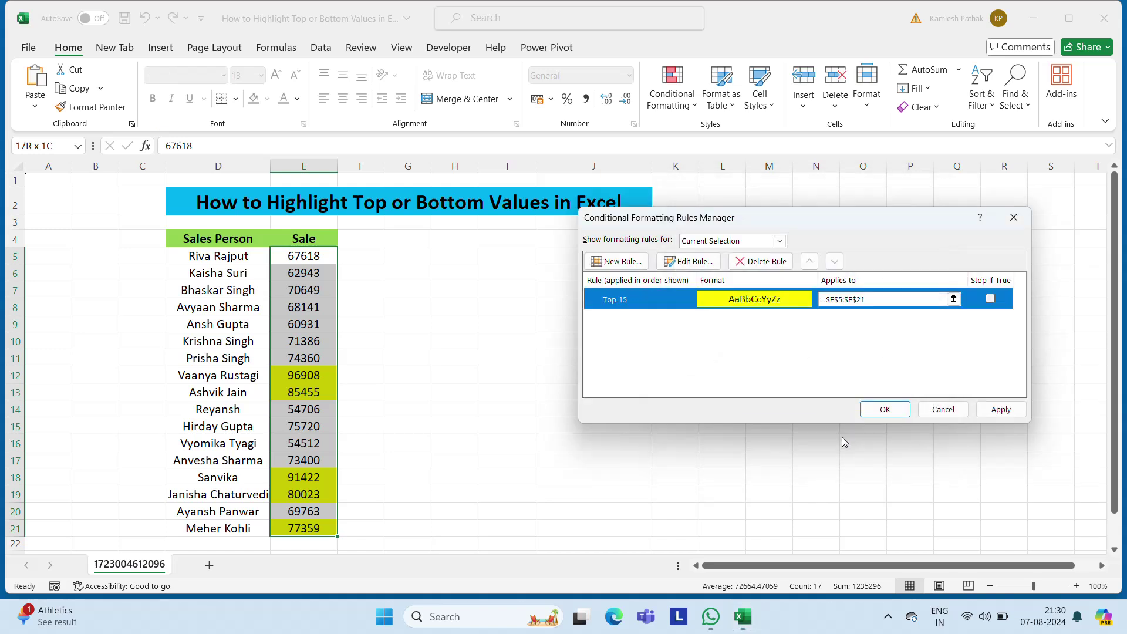
click(883, 409)
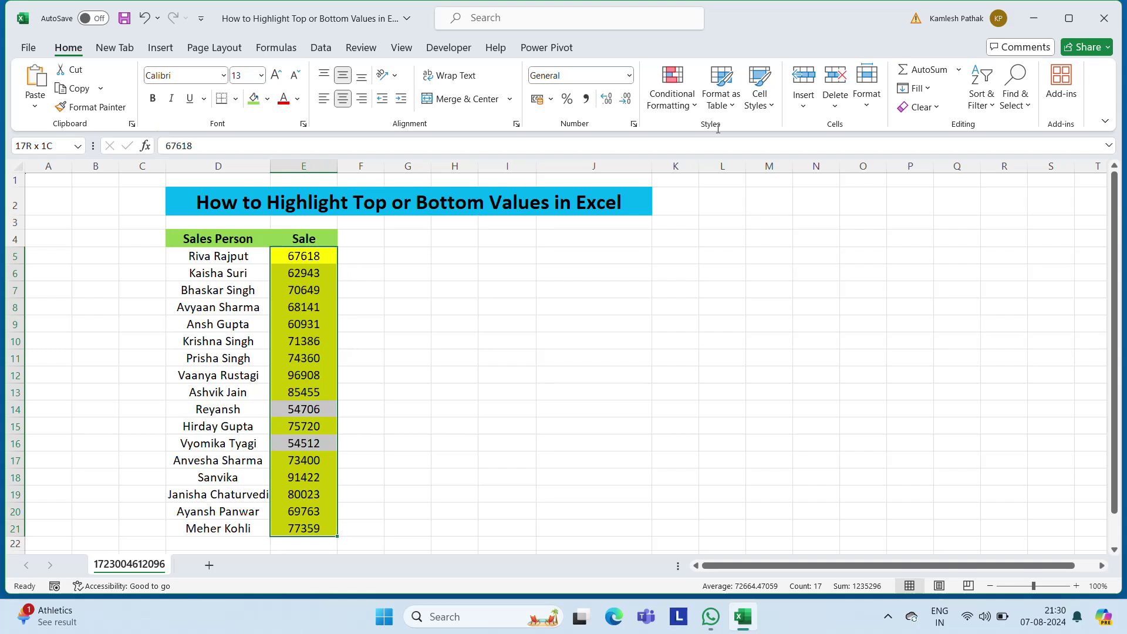
Edit the Top 15 rule to rank the Bottom 10 values instead.
click(672, 94)
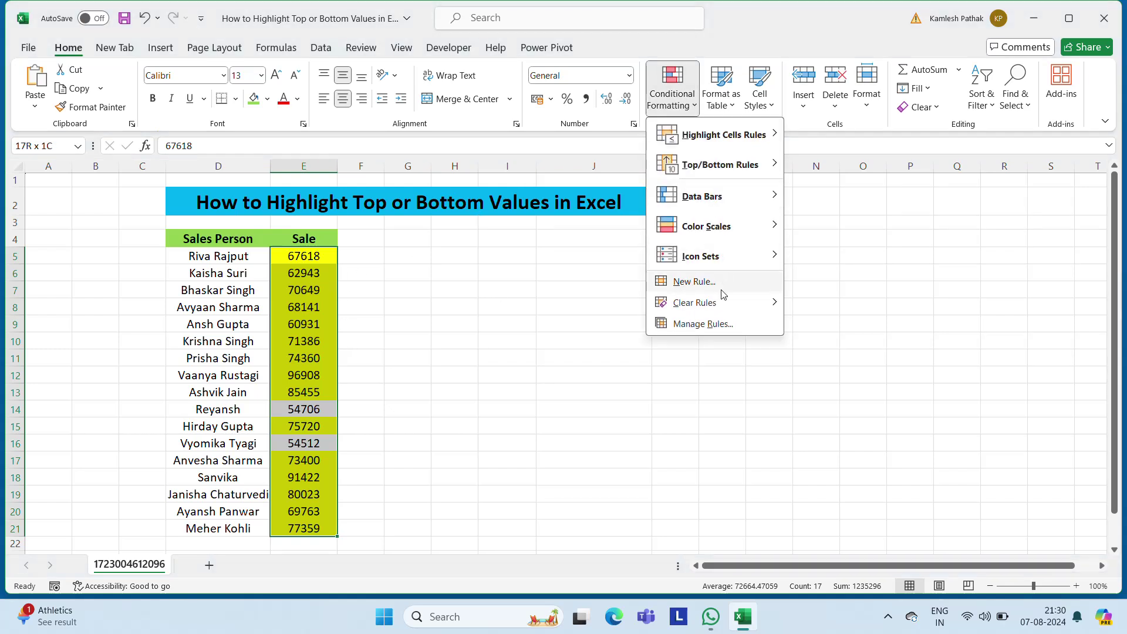
click(705, 324)
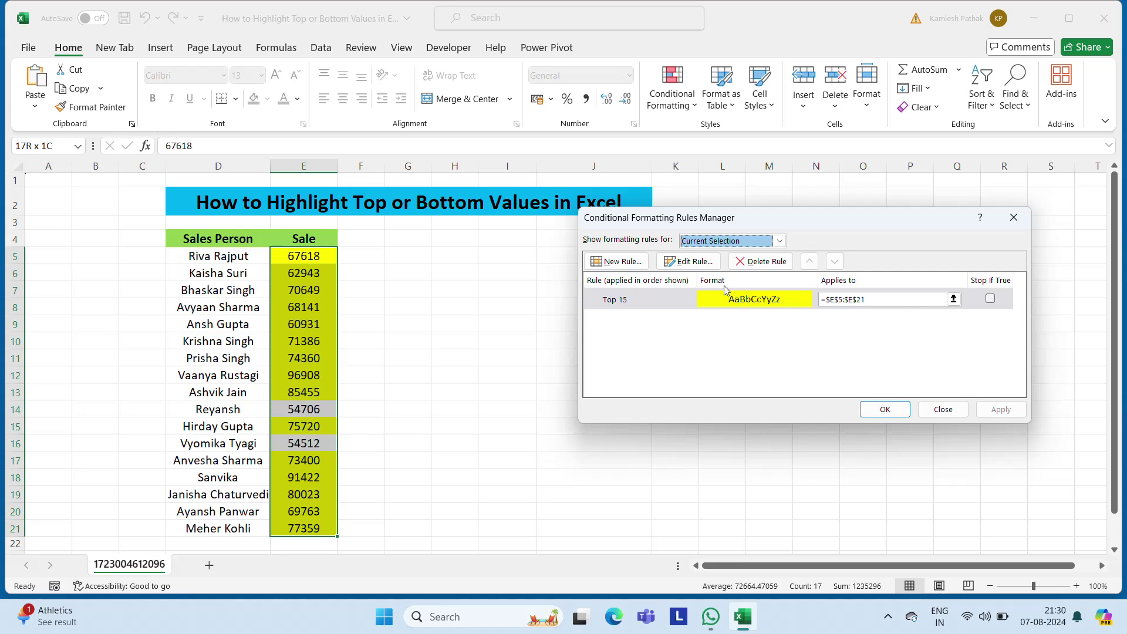
click(688, 262)
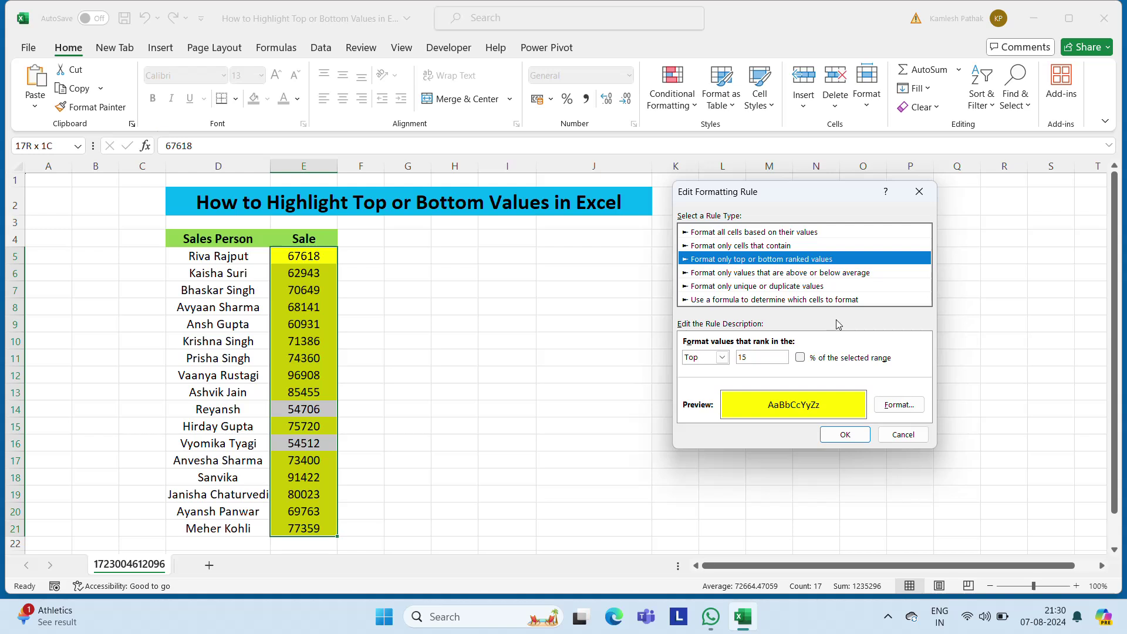
click(722, 357)
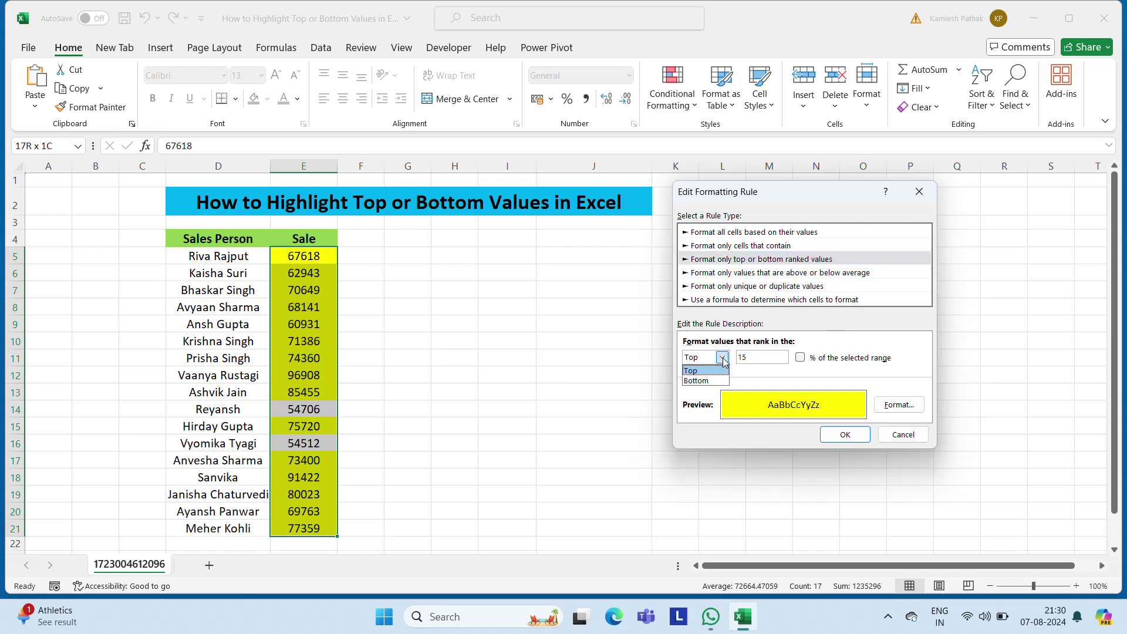
click(705, 381)
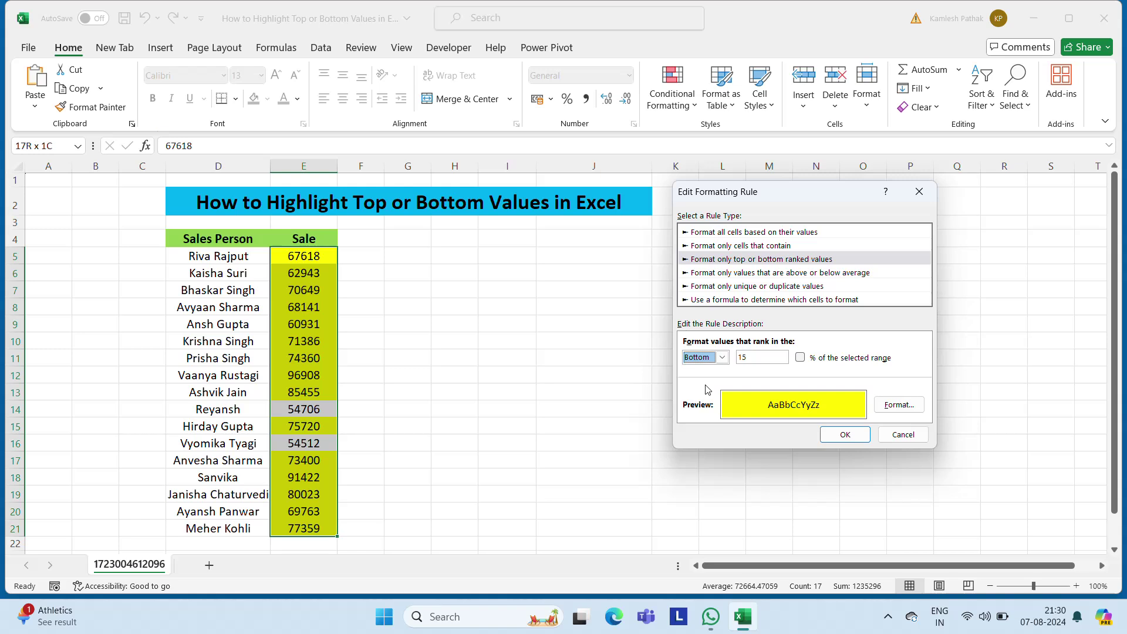
click(764, 358)
key(BackSpace)
text(0)
Give the Bottom 10 rule a light blue fill and apply it.
click(886, 411)
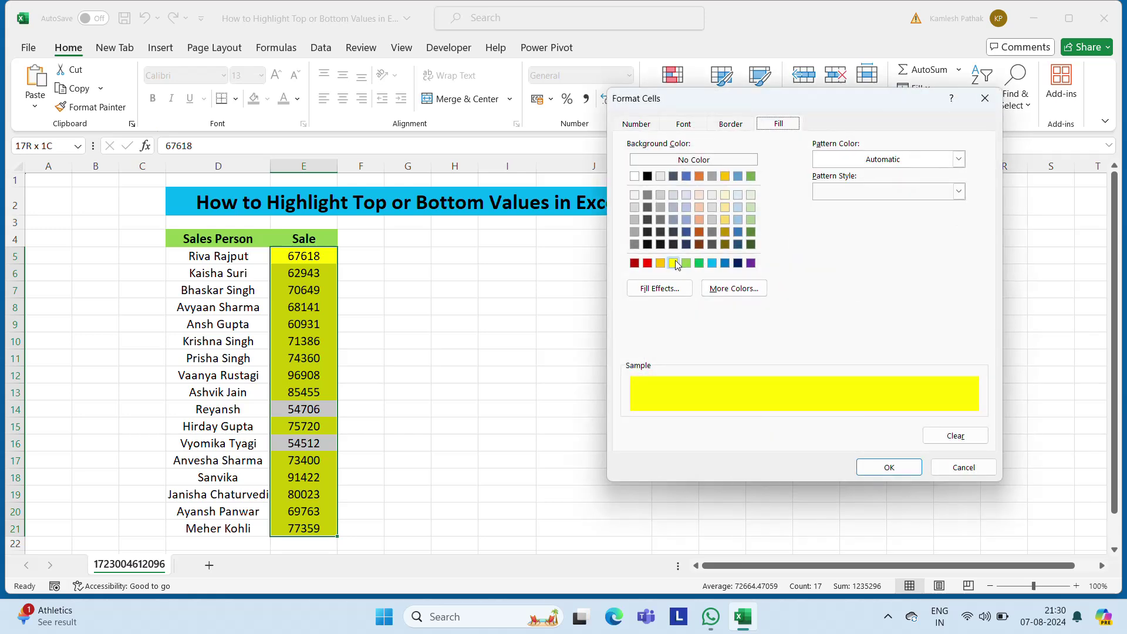
click(712, 263)
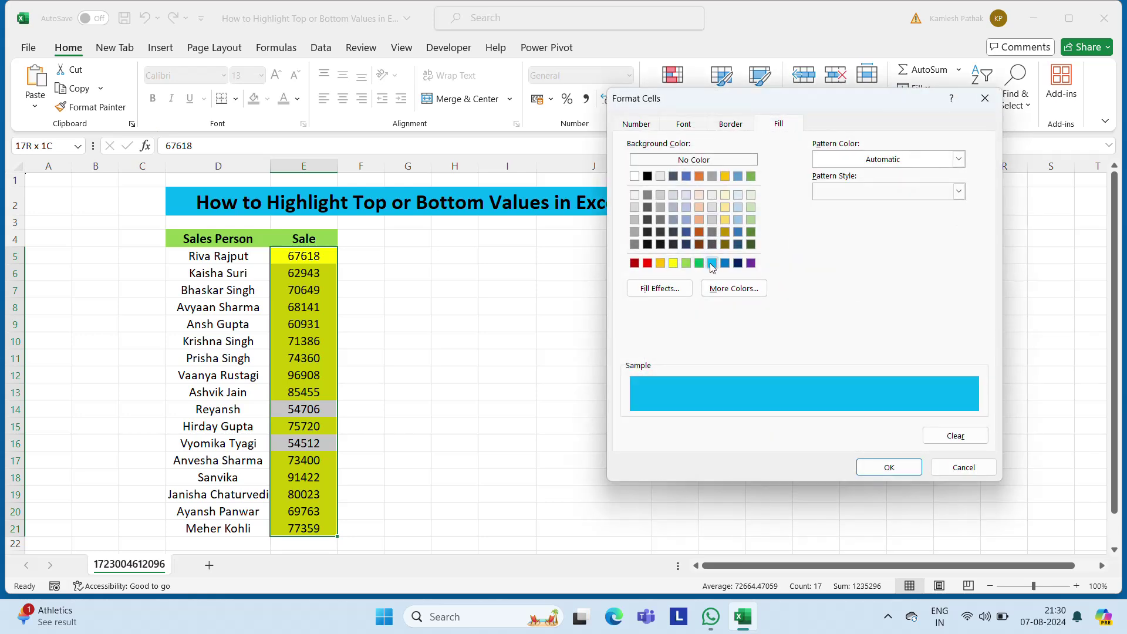
click(872, 466)
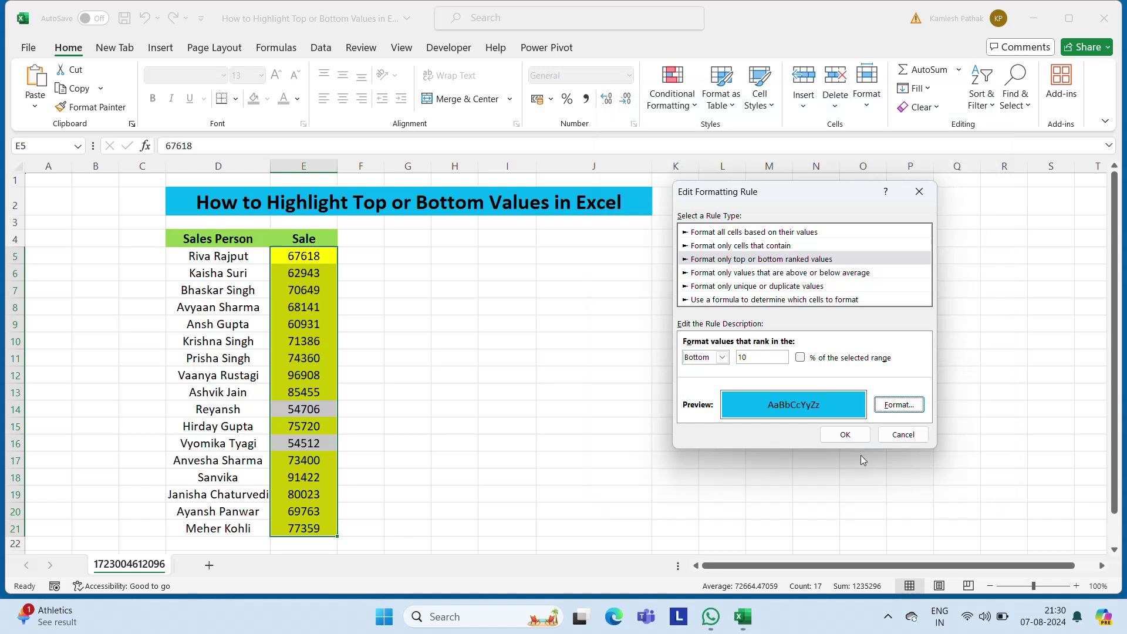
click(846, 436)
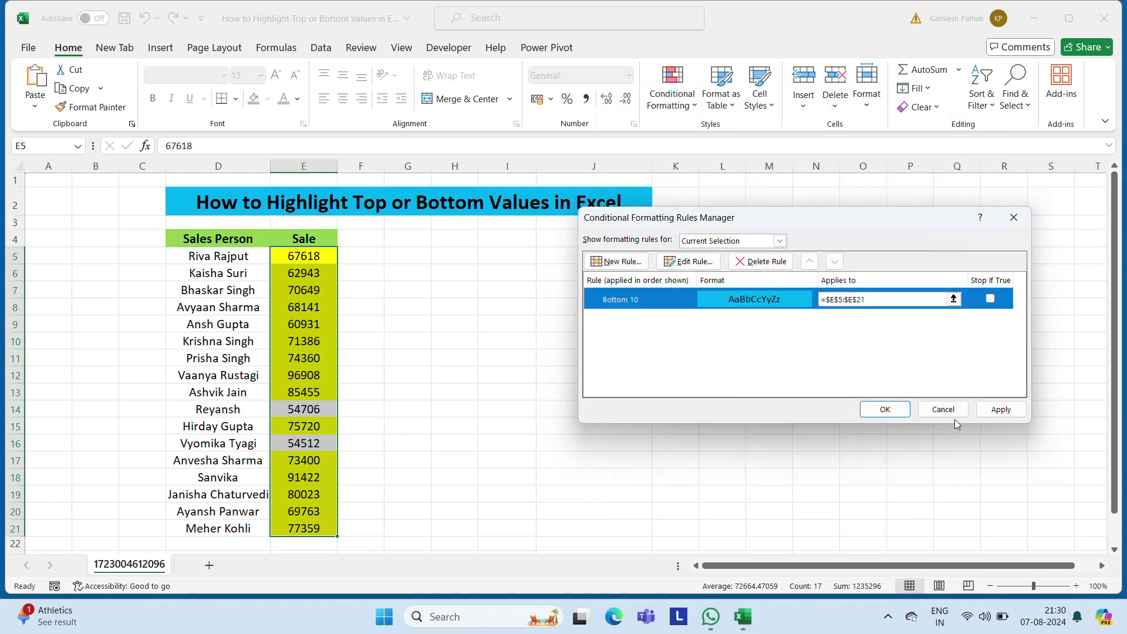
click(1001, 410)
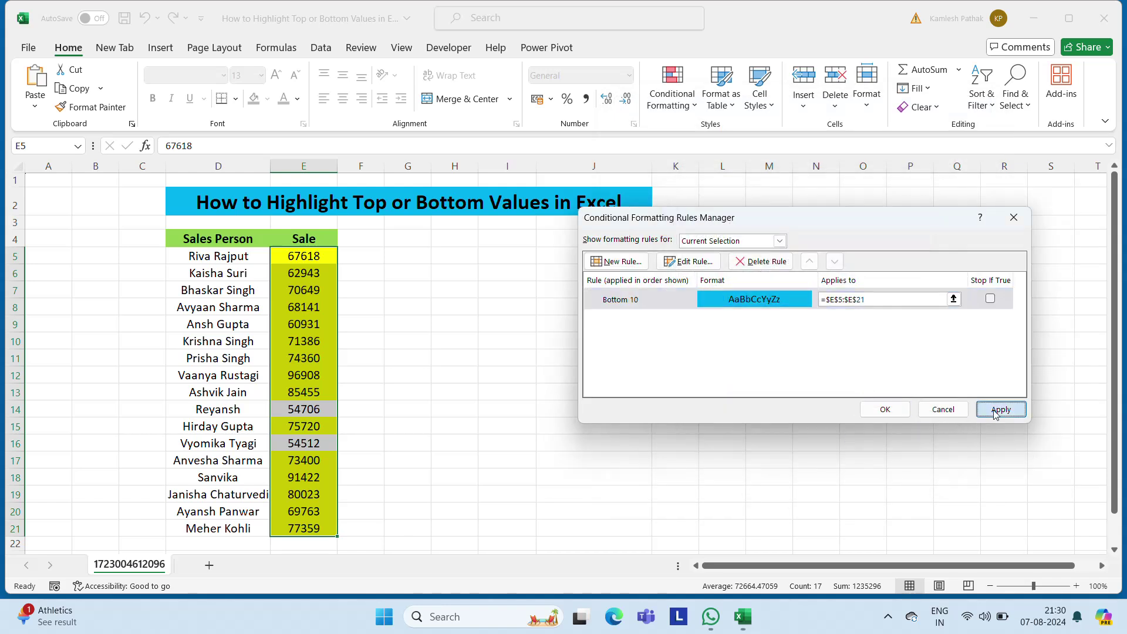
click(904, 411)
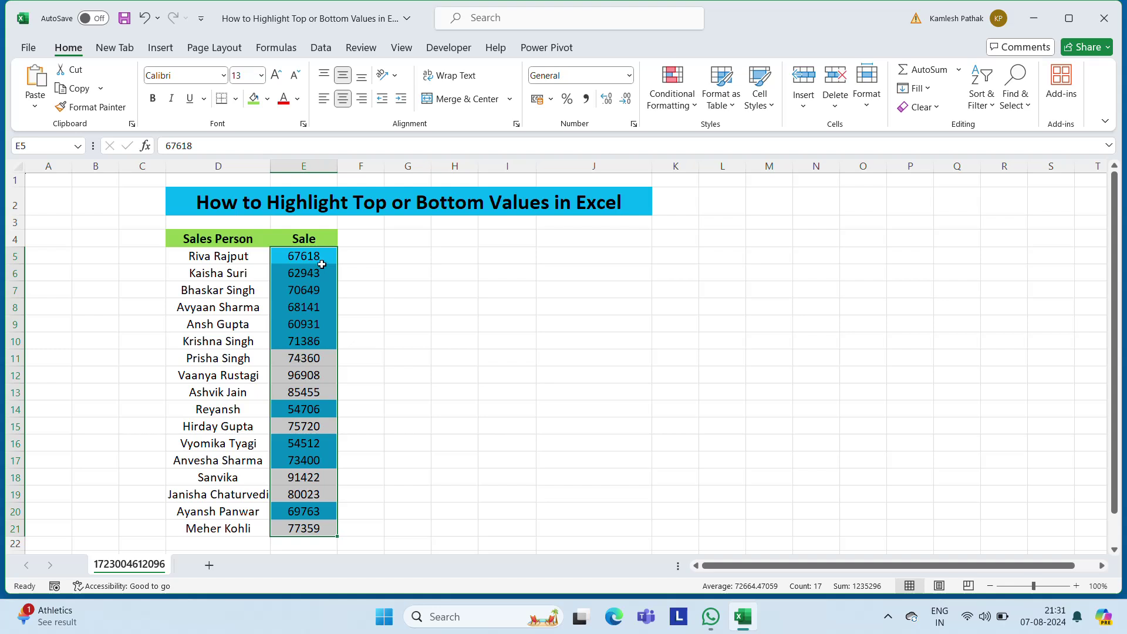
Reduce the Bottom rule's count from 10 to 5 in Manage Rules.
click(691, 114)
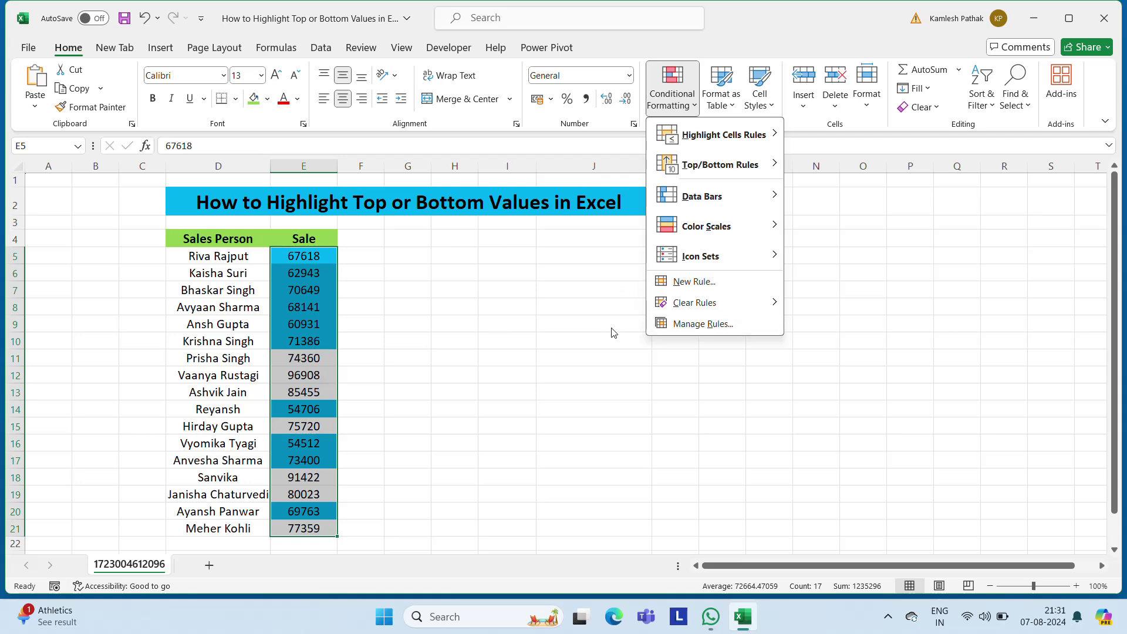
click(722, 326)
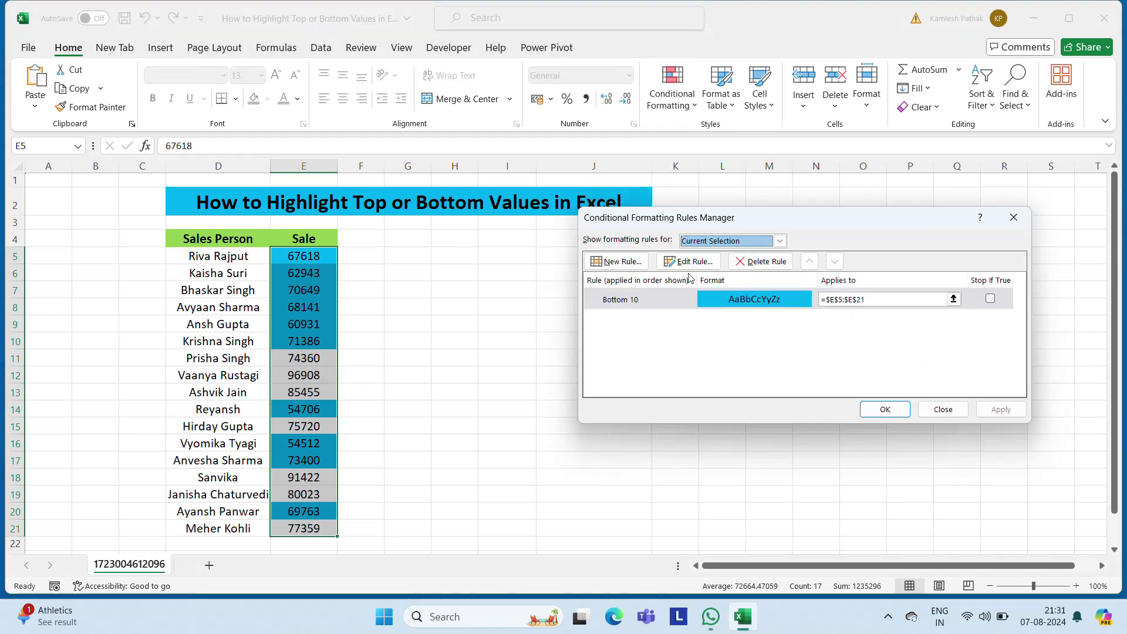
click(688, 261)
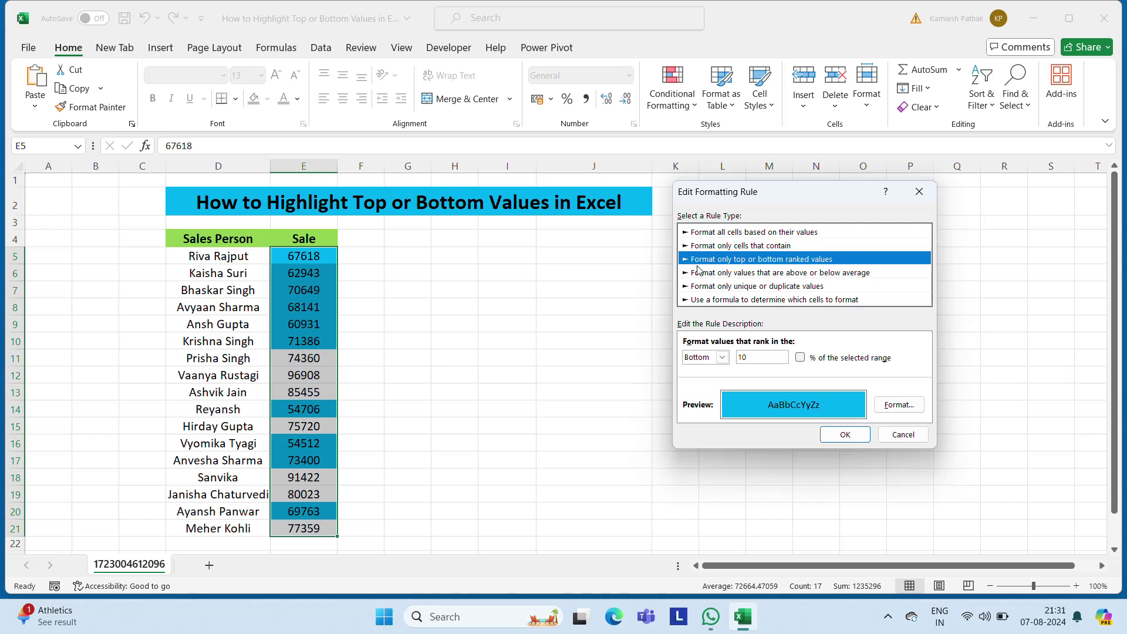
click(763, 358)
key(BackSpace)
key(BackSpace)
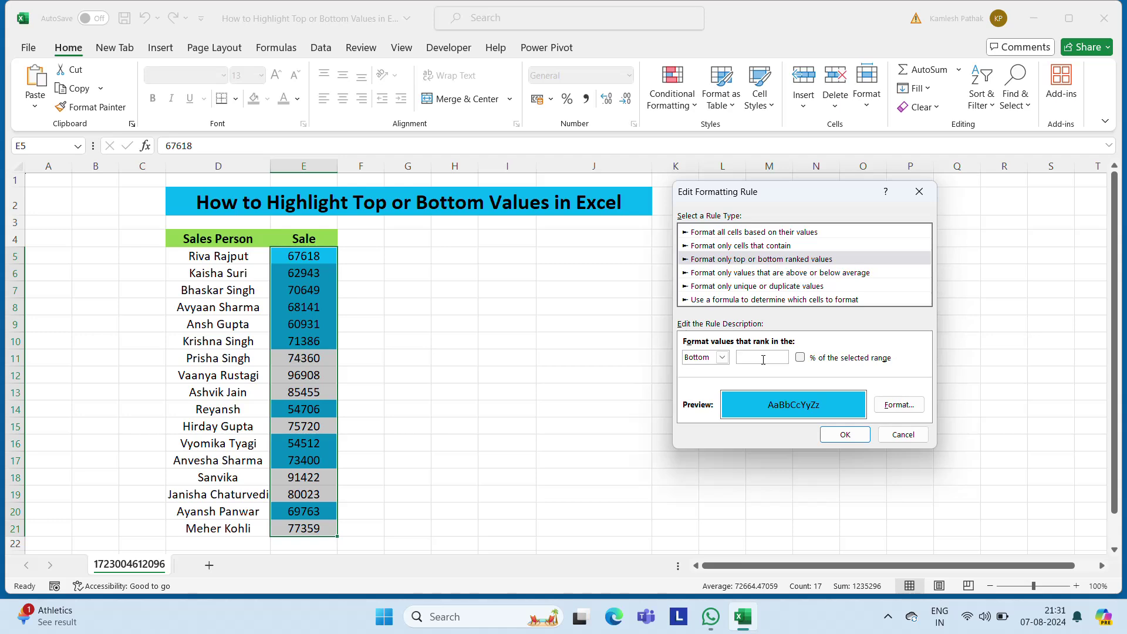
text(5)
click(845, 435)
click(883, 411)
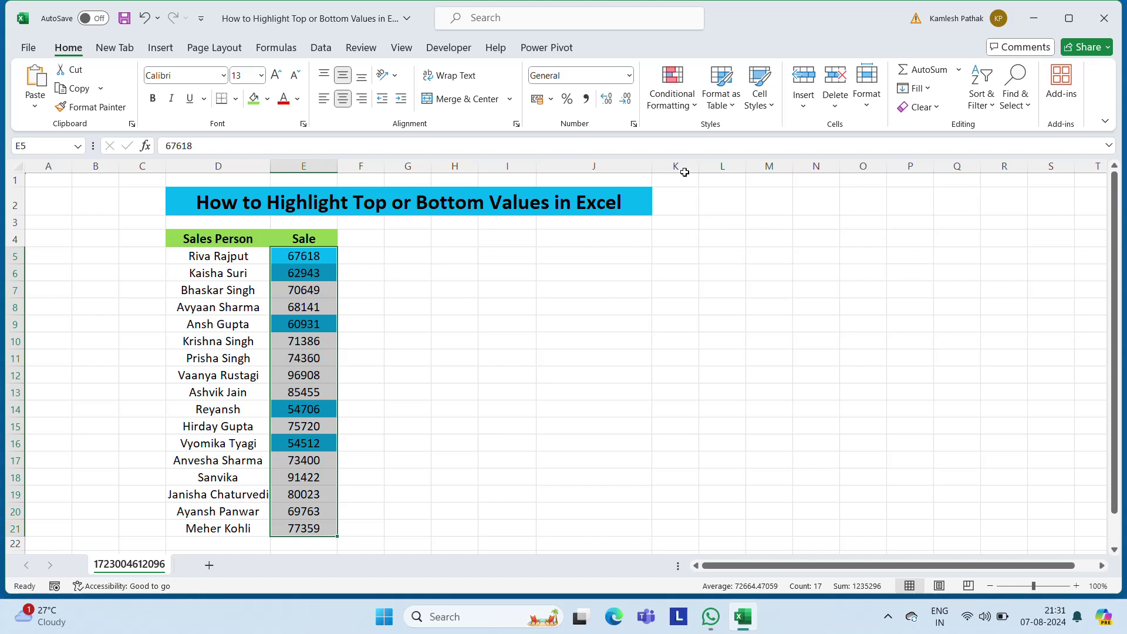
Switch the rule from Bottom 5 to Top 5% of the selected range.
click(694, 111)
click(708, 323)
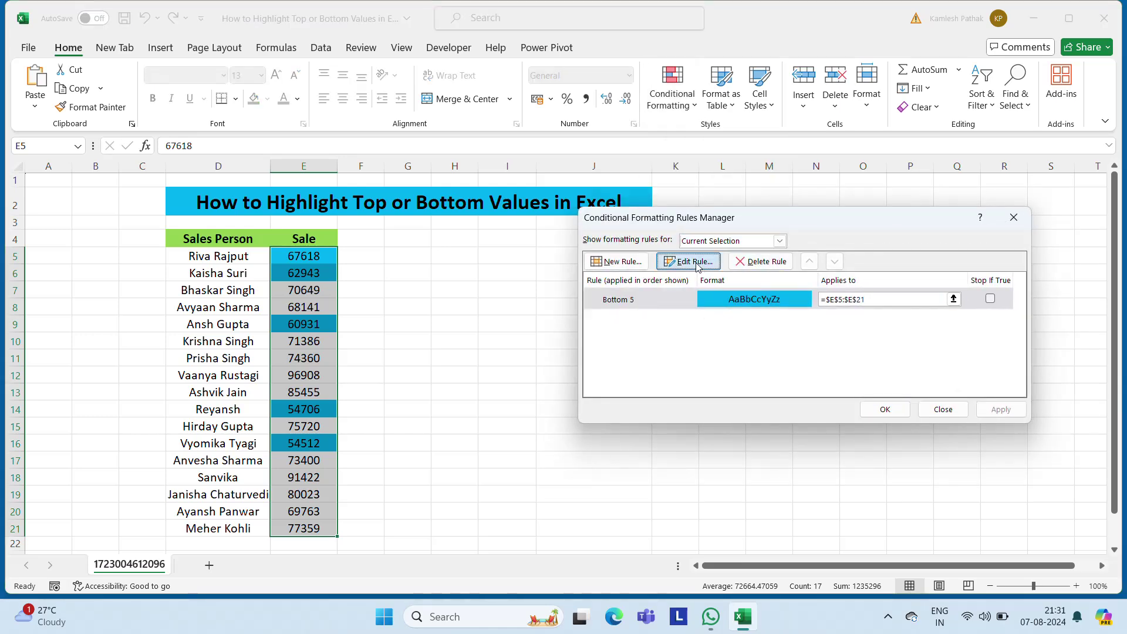
click(696, 265)
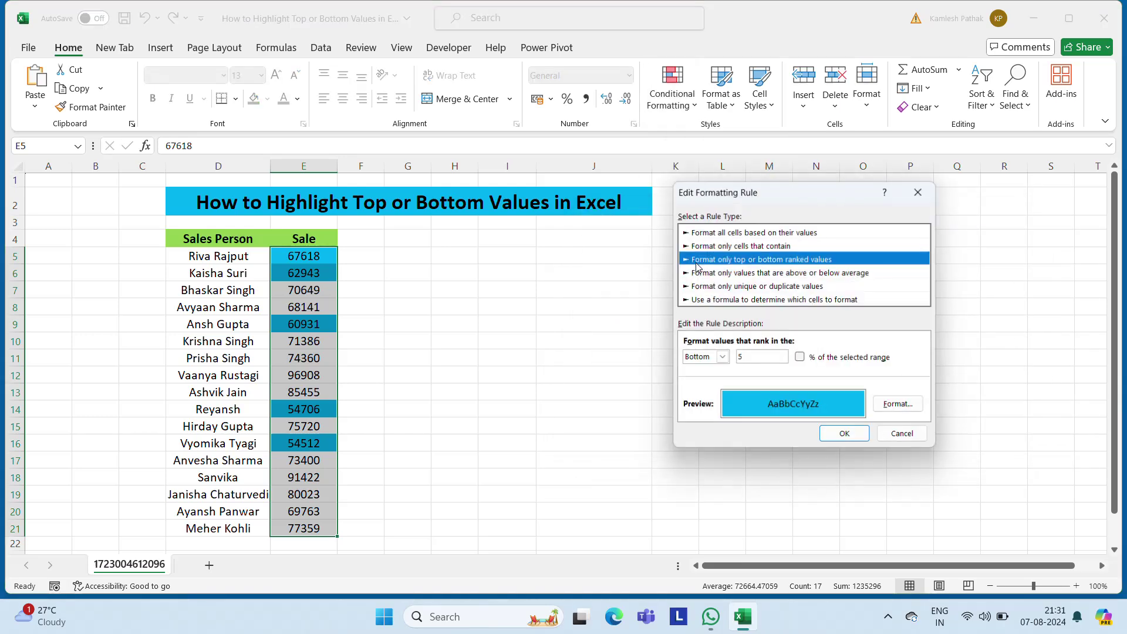
click(766, 357)
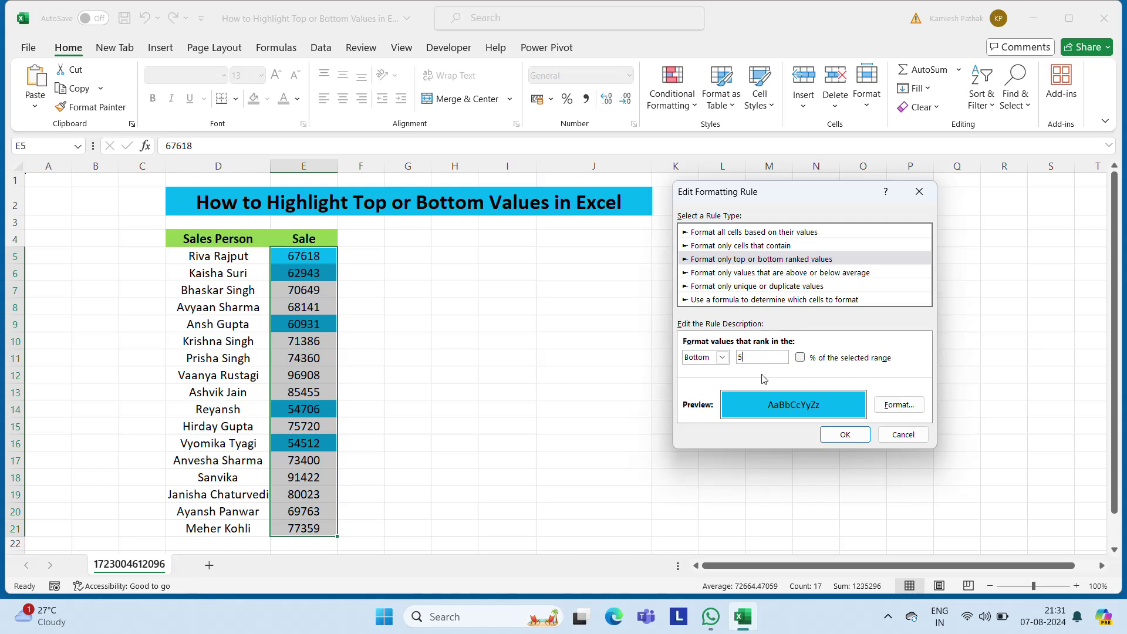
click(724, 359)
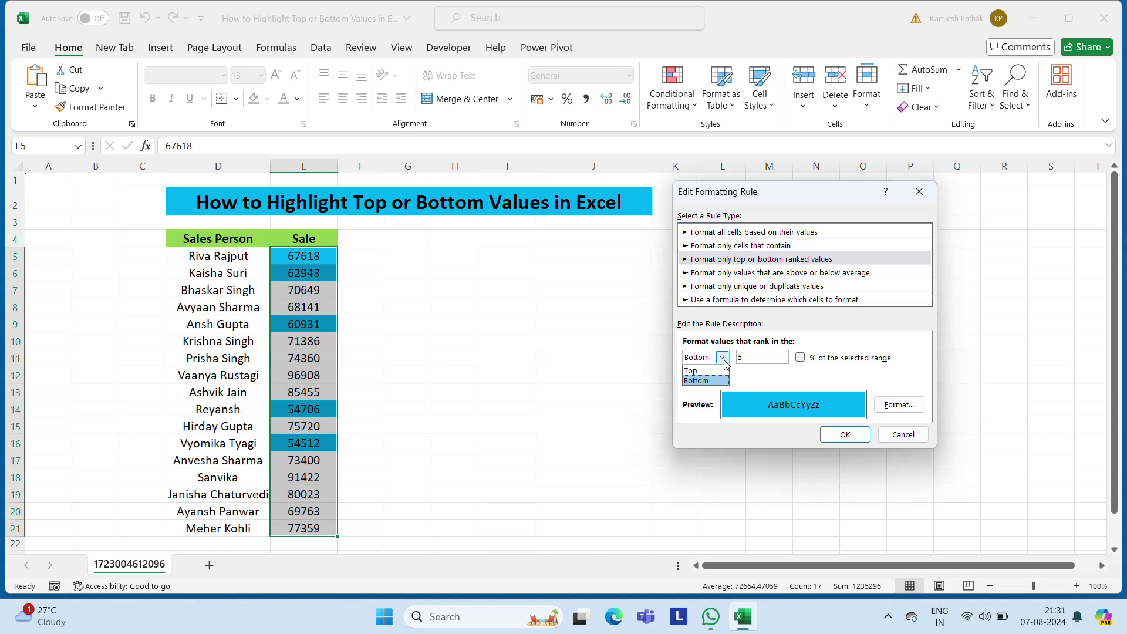
click(700, 371)
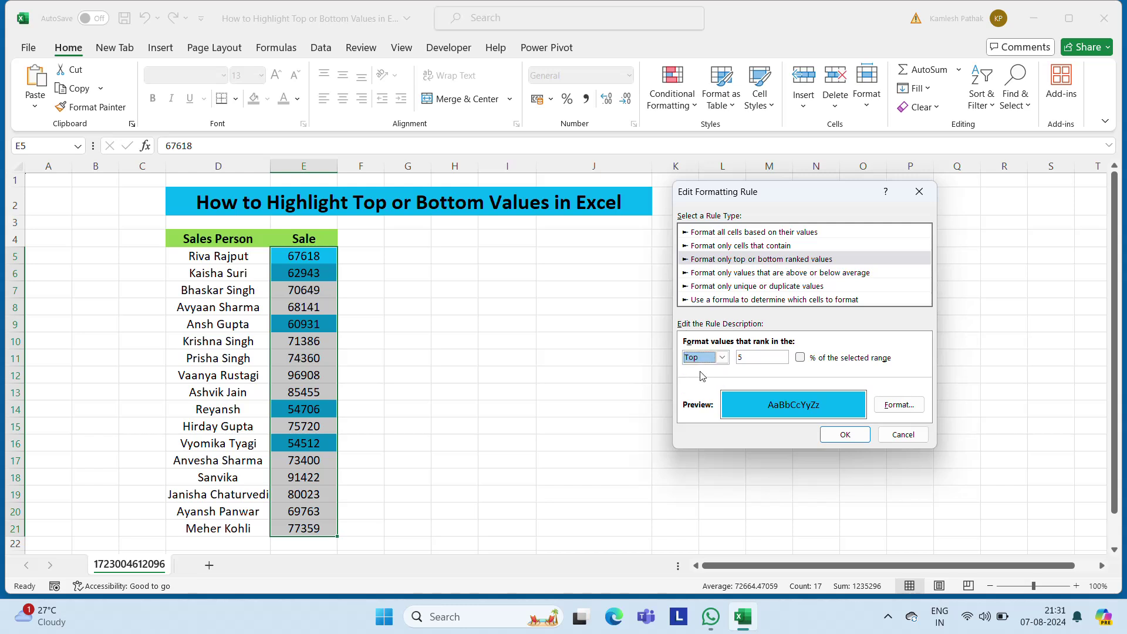
click(751, 359)
click(800, 360)
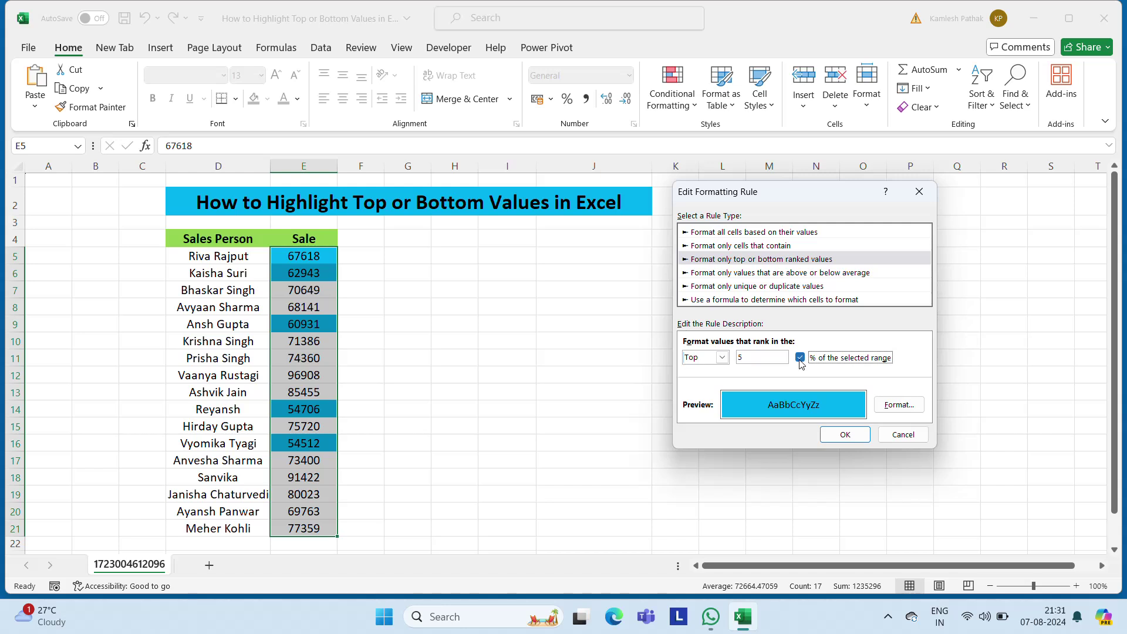
click(848, 435)
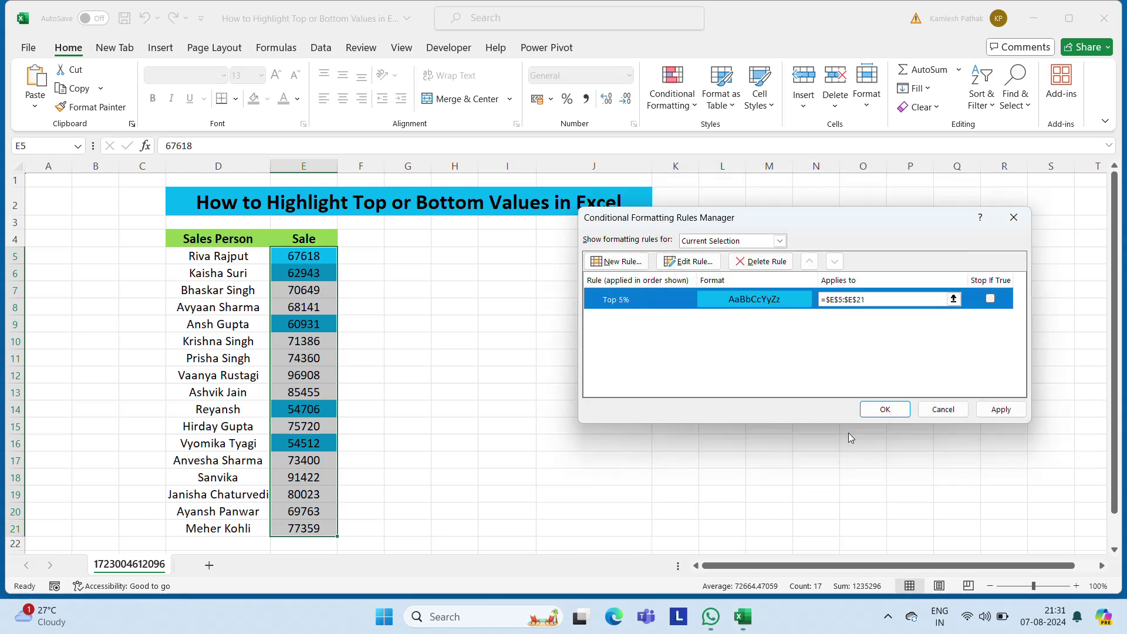
click(884, 417)
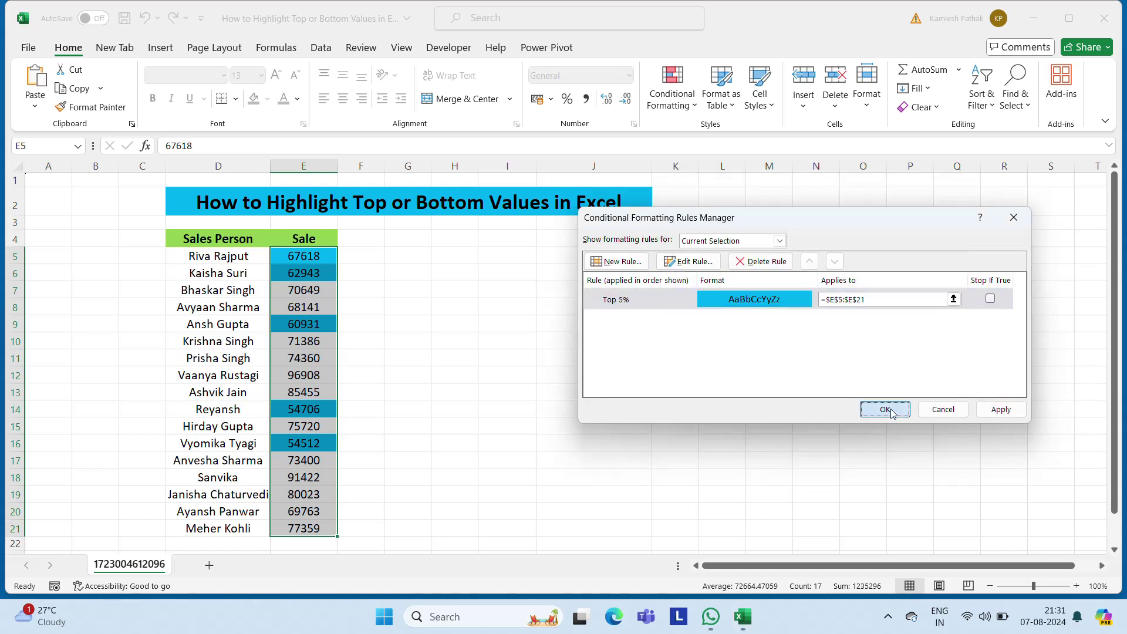
click(891, 414)
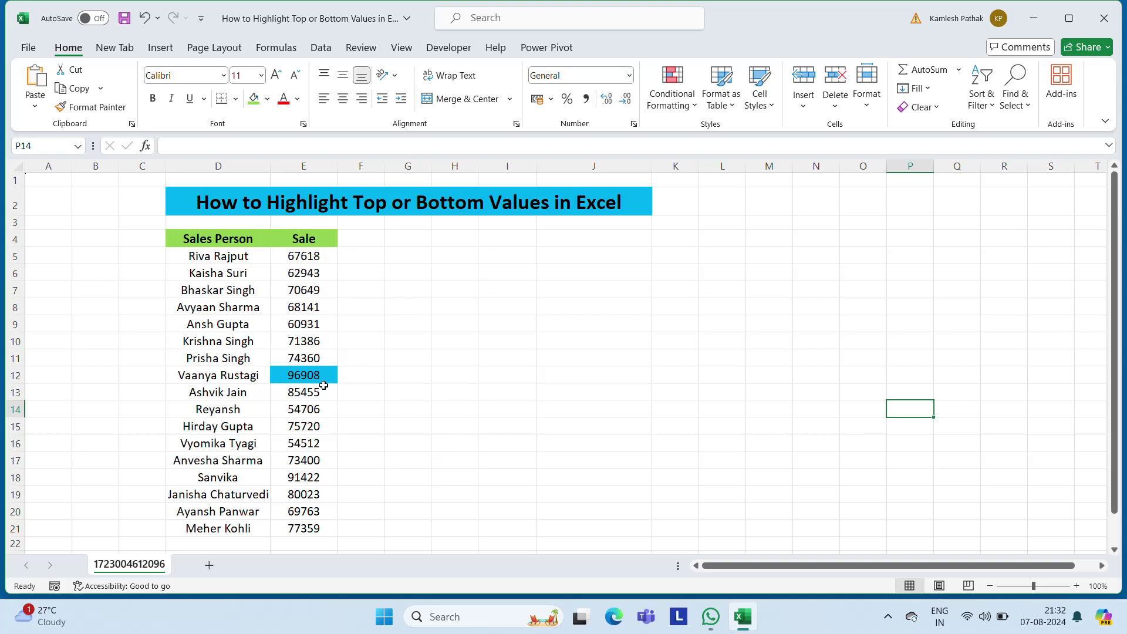
Reselect E5:E21 and change the rule from Top 5% to Top 10%.
click(300, 260)
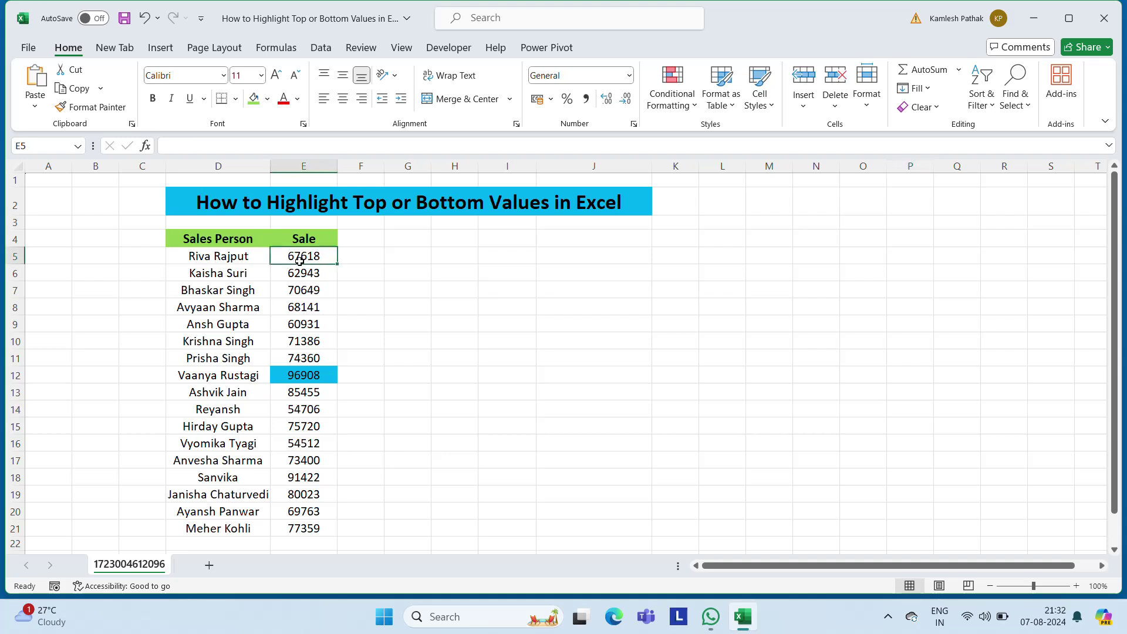
drag(299, 260, 303, 529)
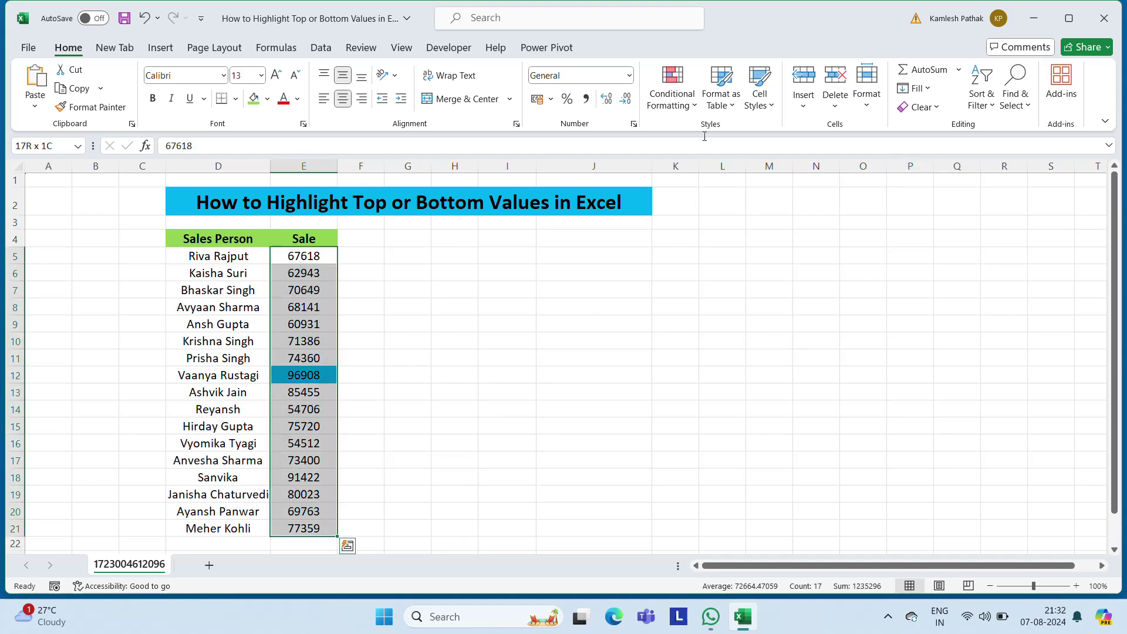
click(695, 107)
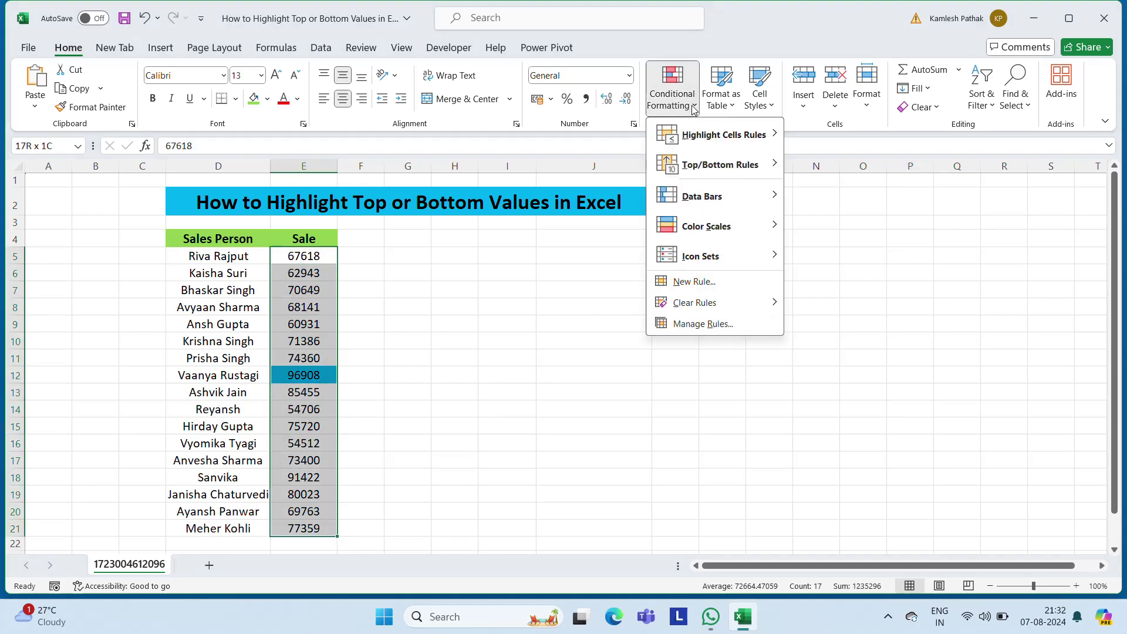
click(699, 324)
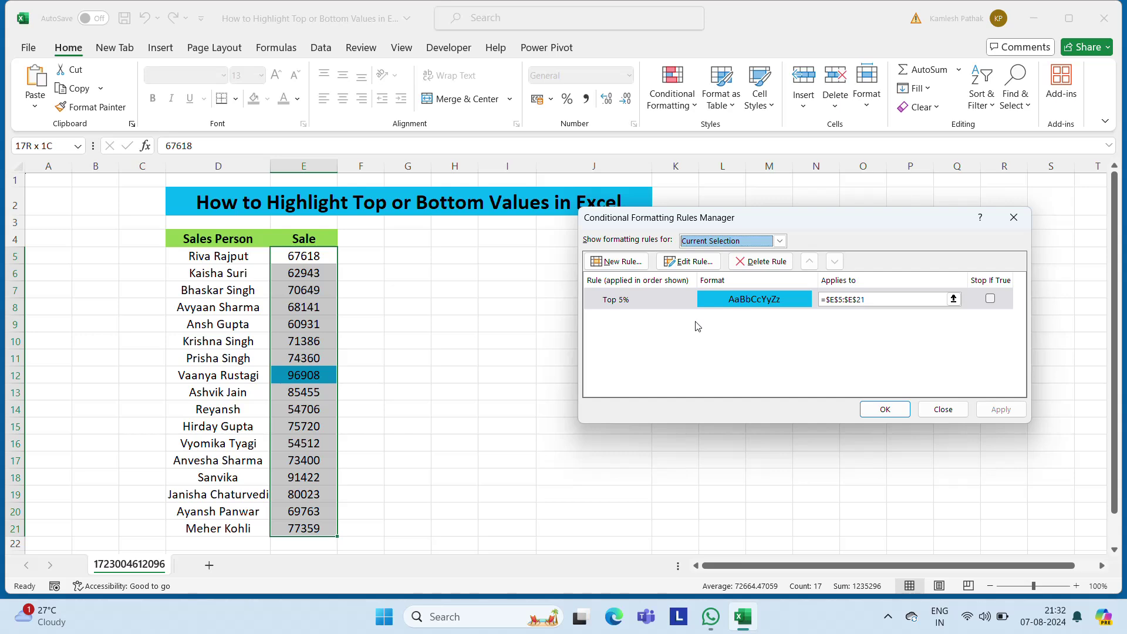
click(698, 265)
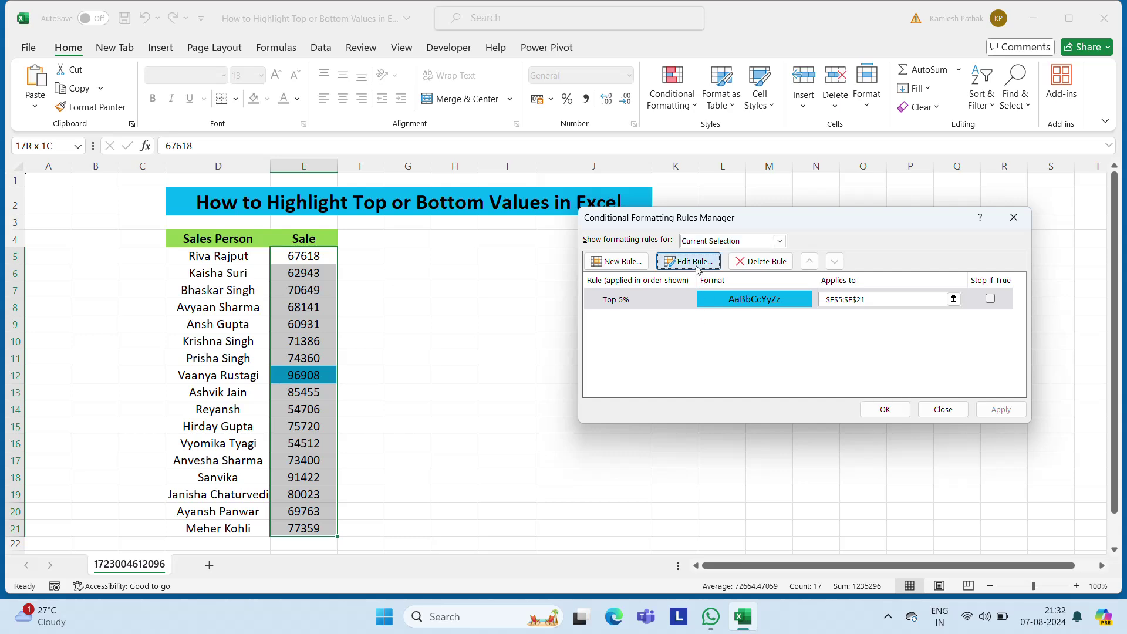
double_click(763, 356)
key(BackSpace)
text(10)
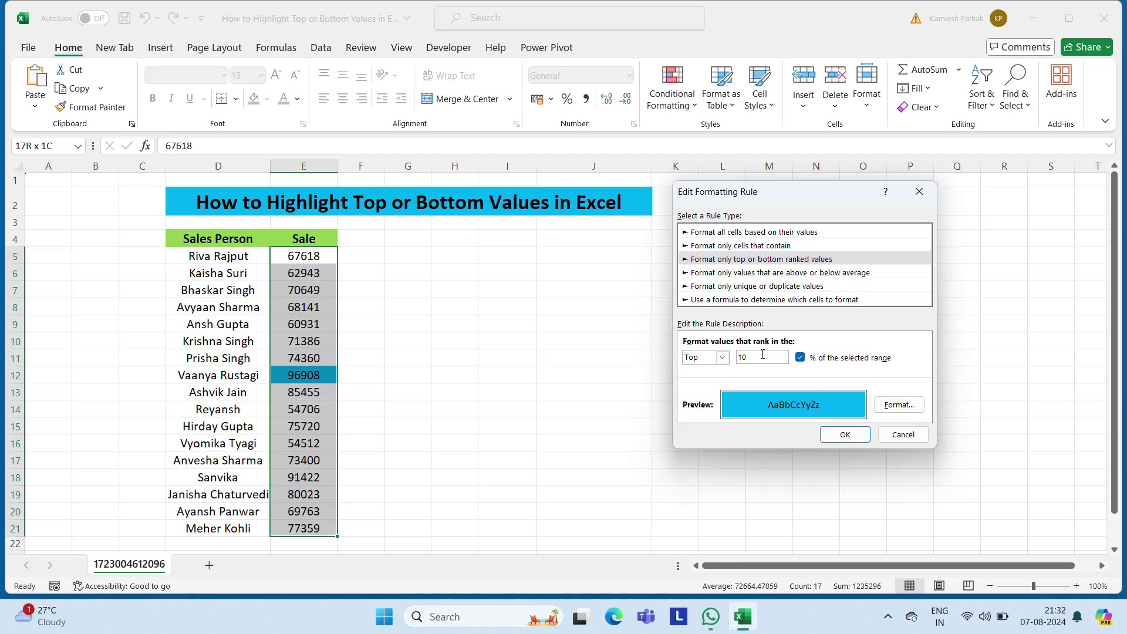
click(847, 434)
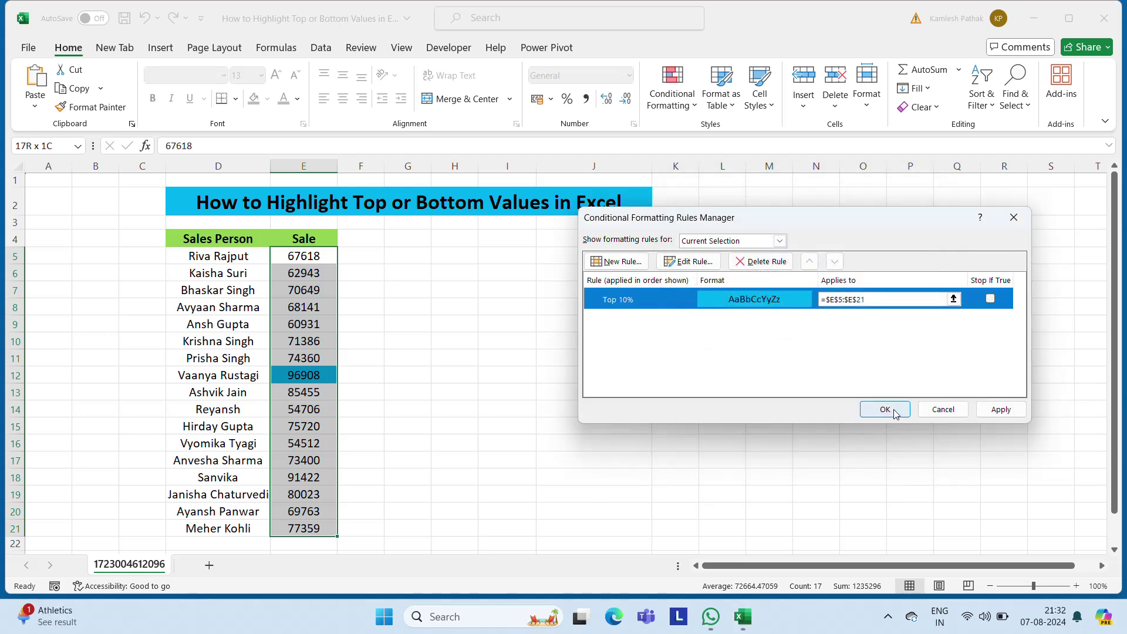
click(885, 409)
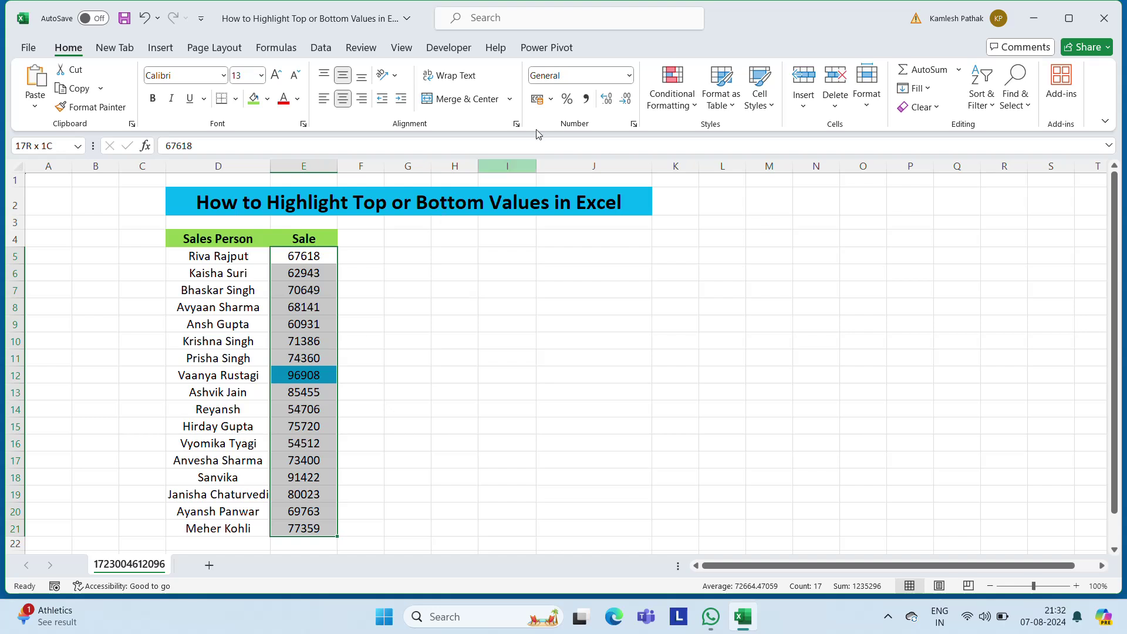
click(693, 106)
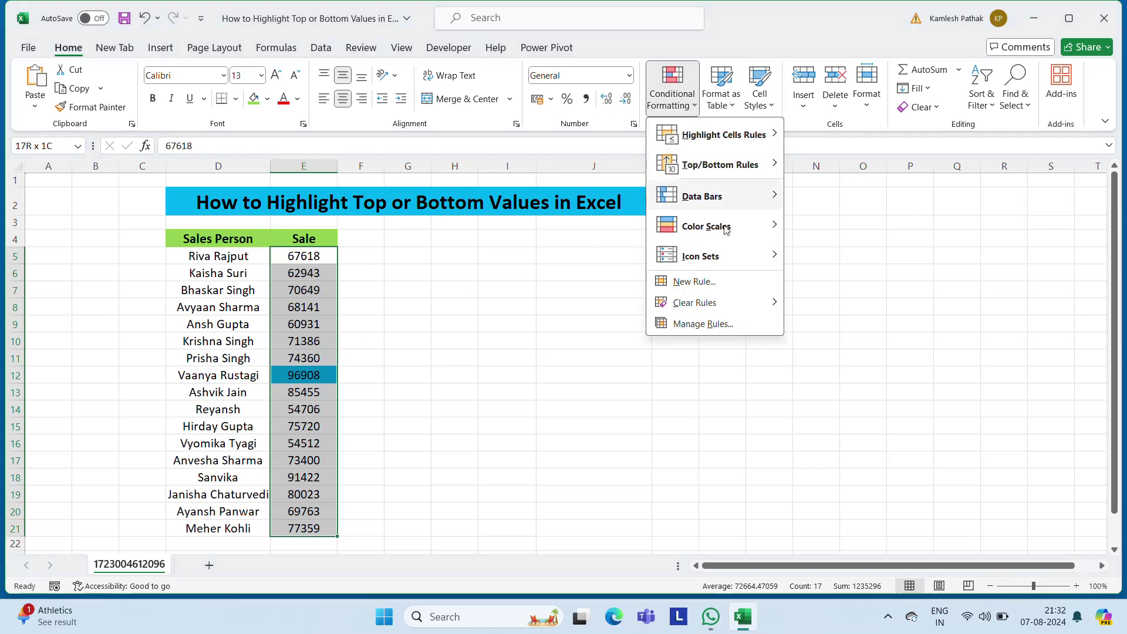
click(701, 323)
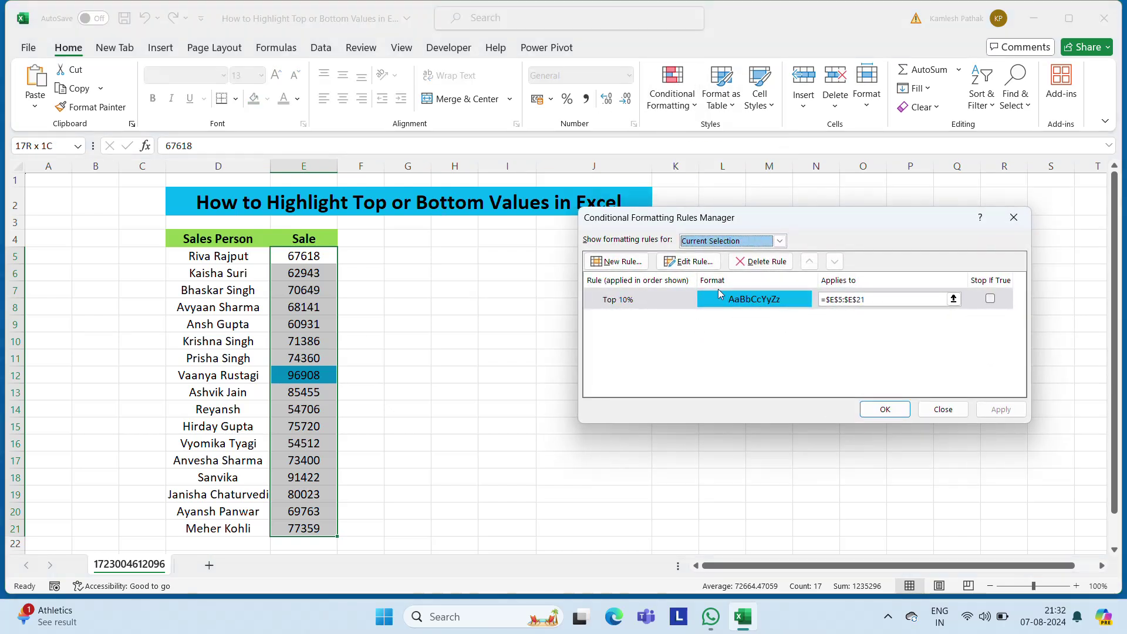
click(704, 263)
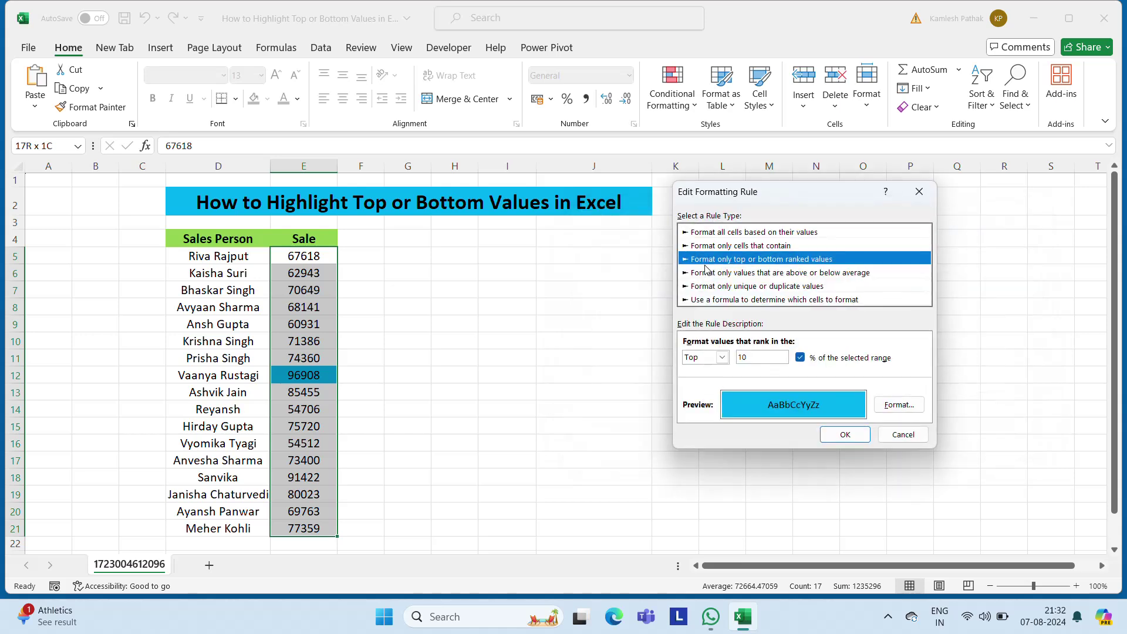
click(765, 357)
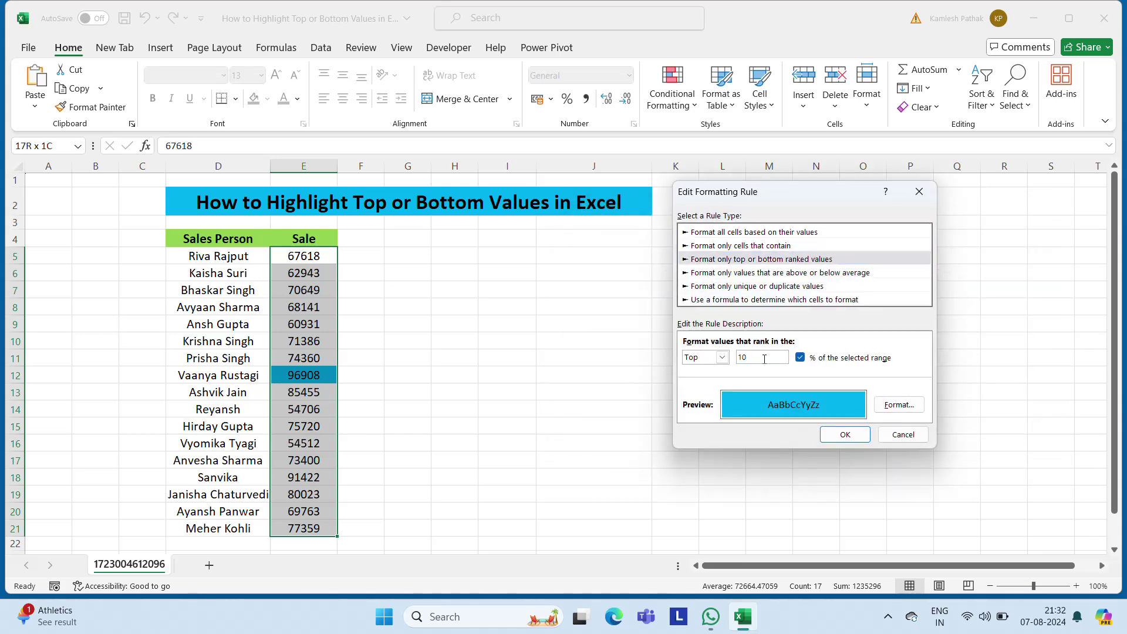
key(BackSpace)
key(BackSpace)
text(35)
click(846, 436)
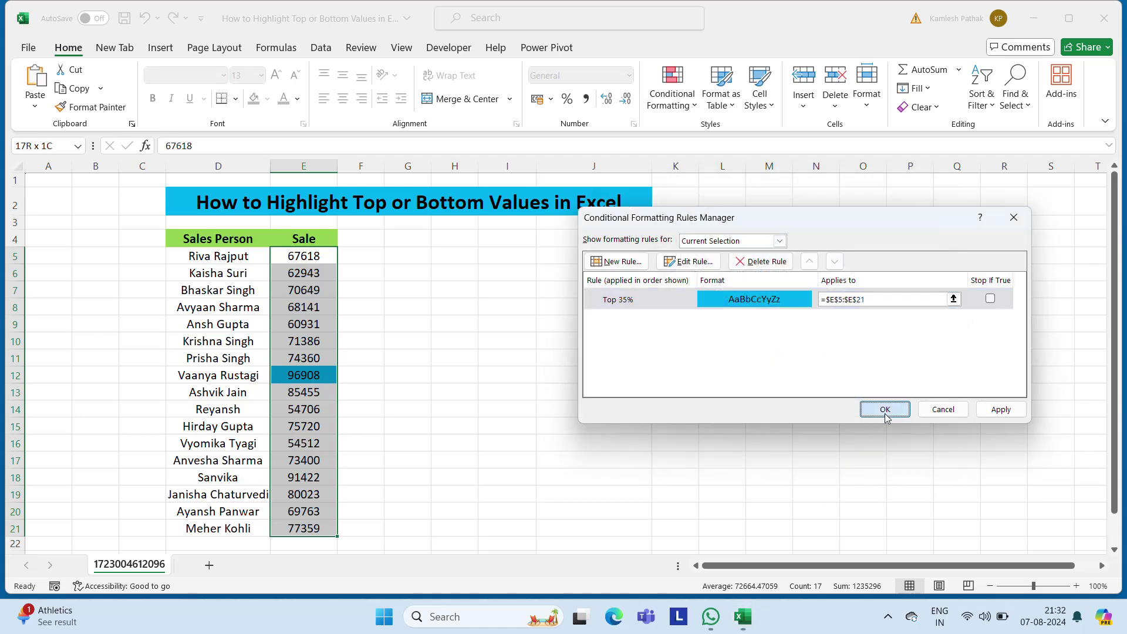
click(886, 409)
click(884, 413)
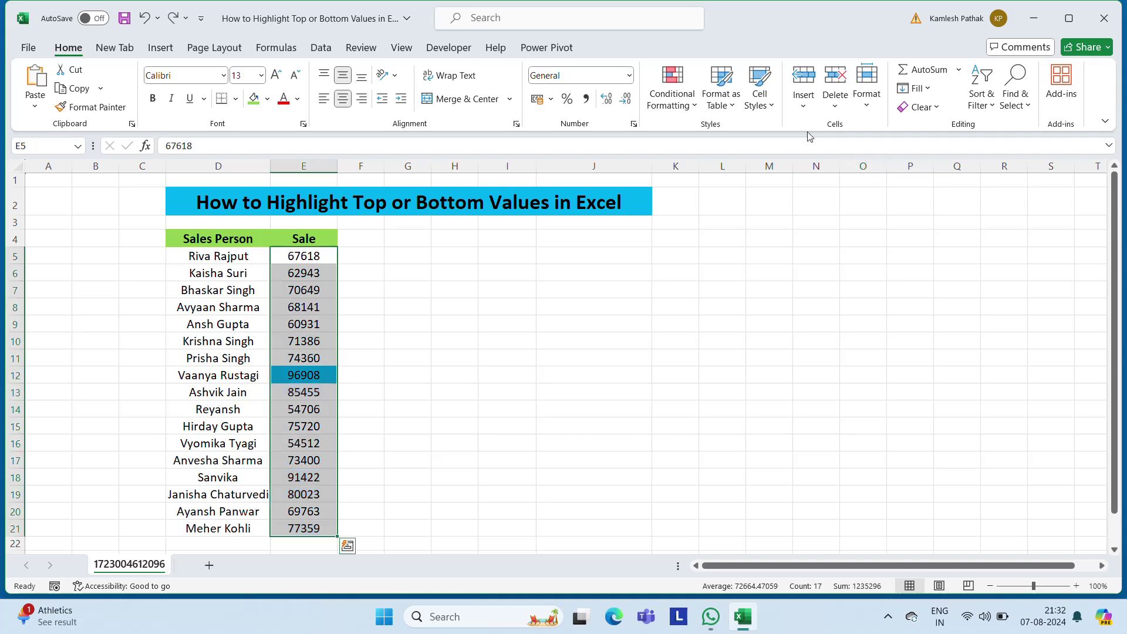
Preview the Sale column's rule as Top 50%, then undo it.
click(694, 105)
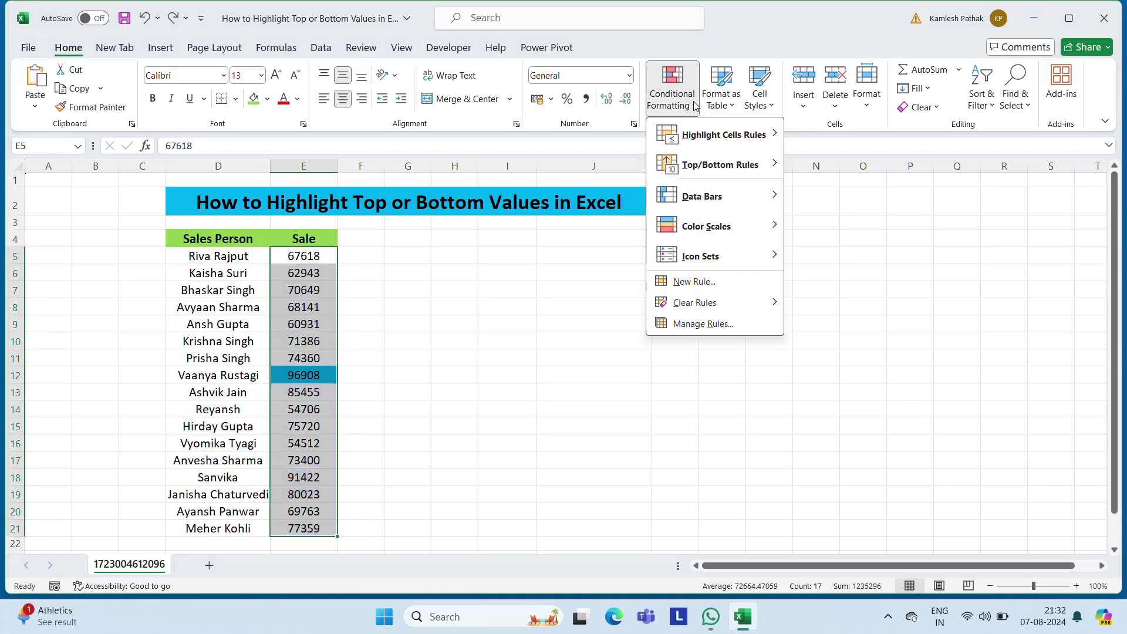
click(723, 323)
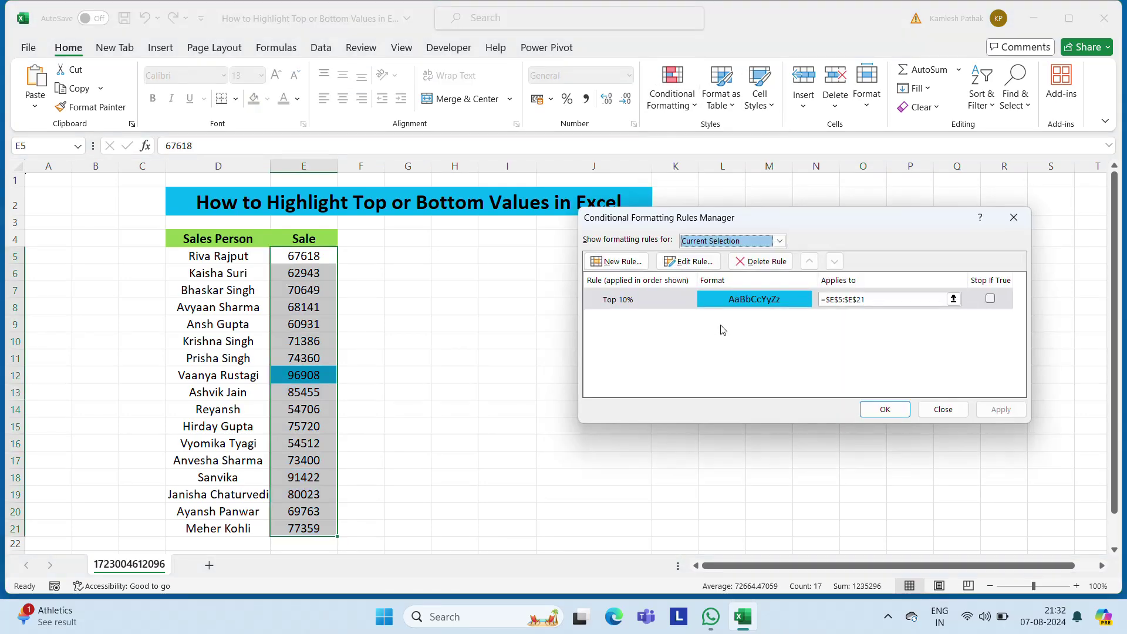
click(690, 262)
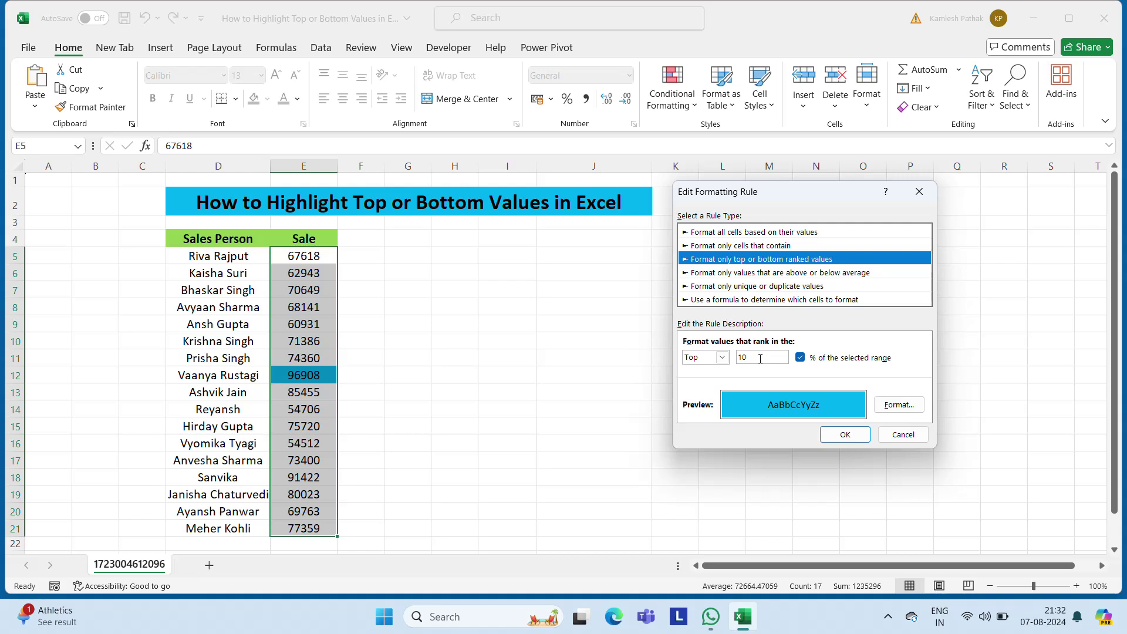
click(763, 356)
key(BackSpace)
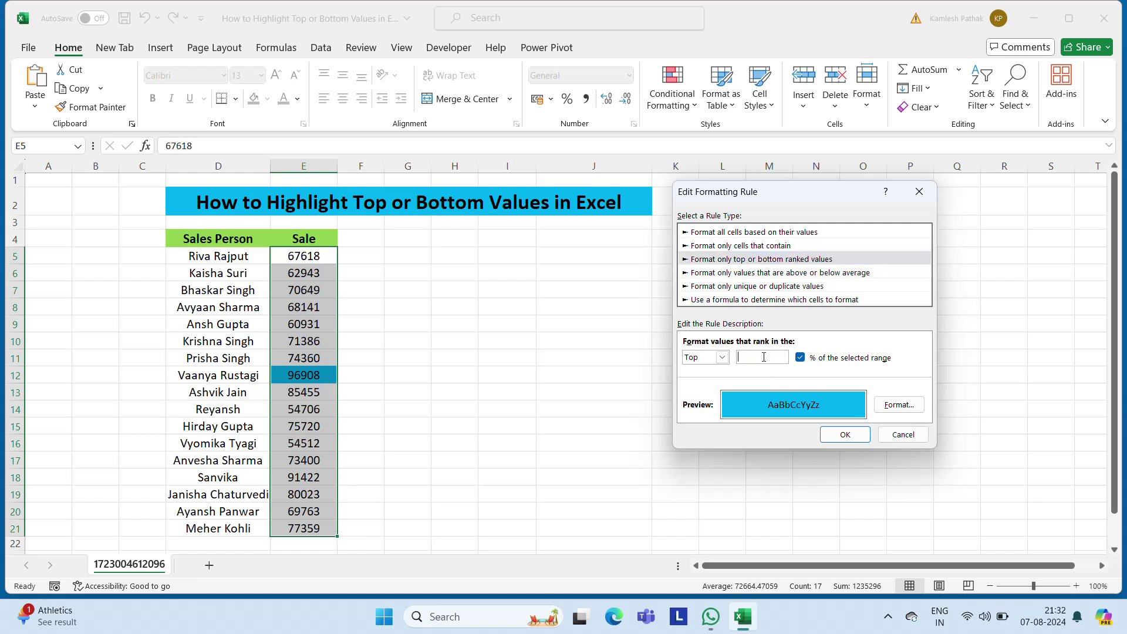
text(50)
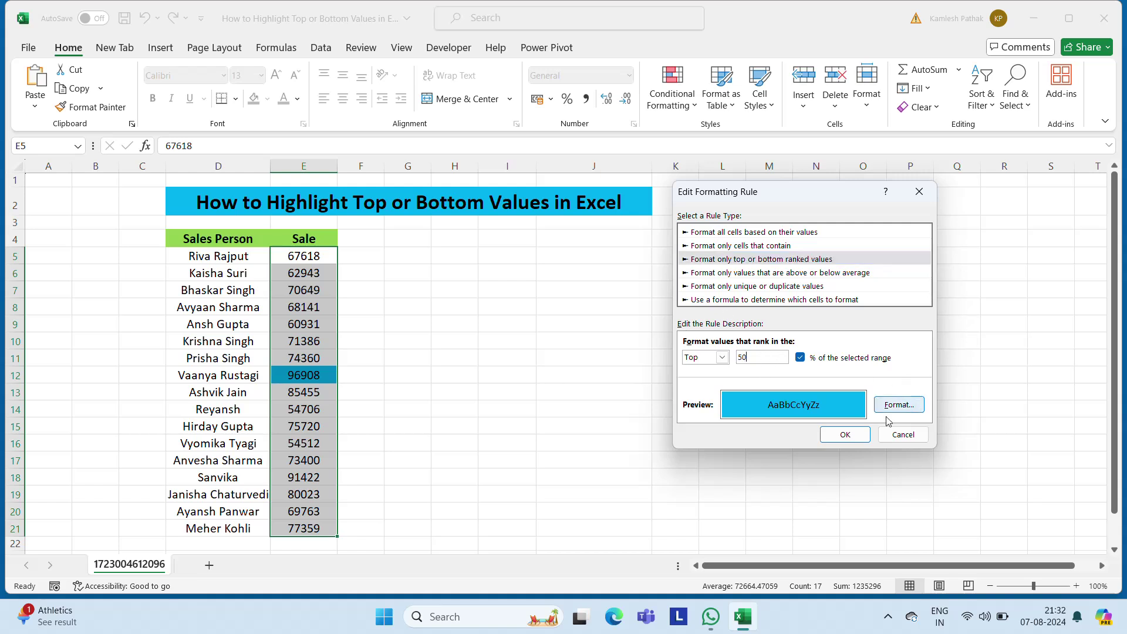
click(863, 434)
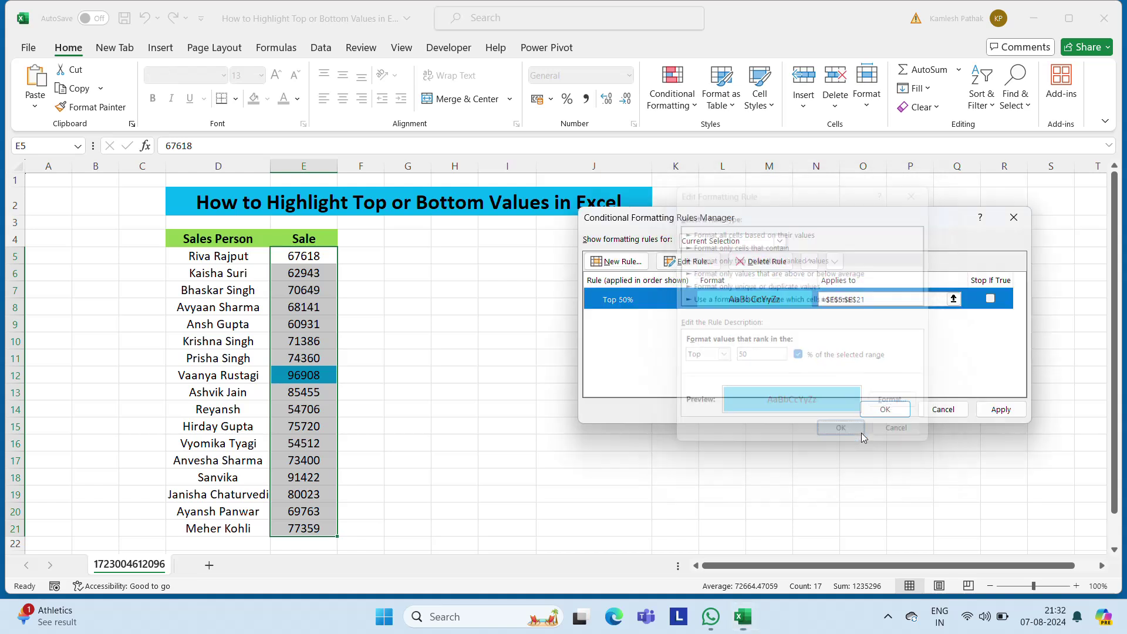
click(884, 409)
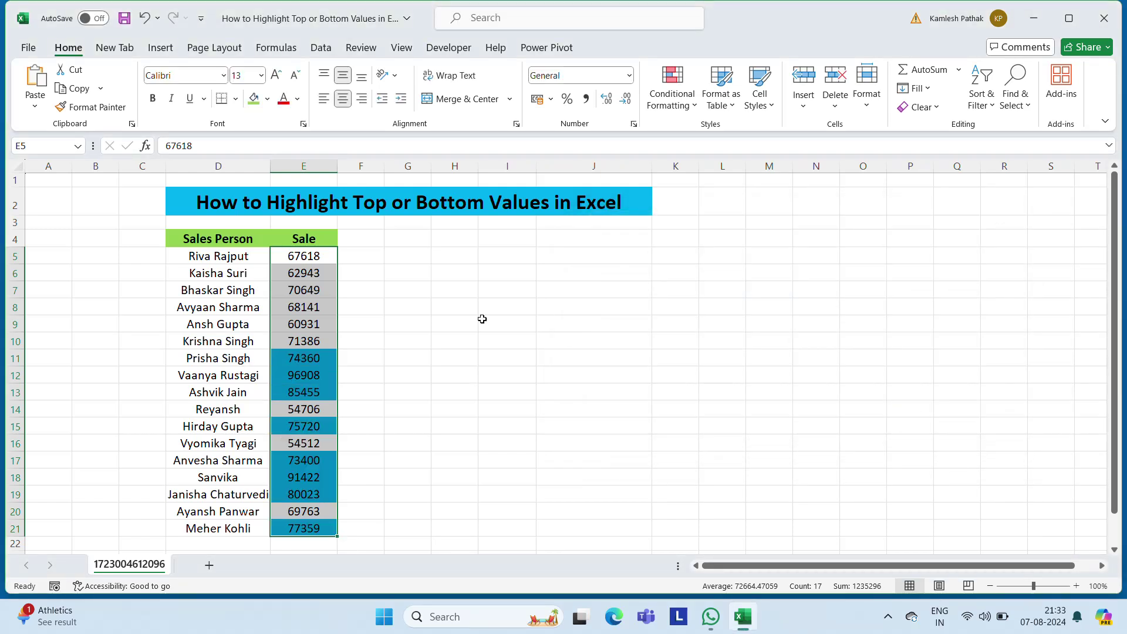
key(ctrl+z)
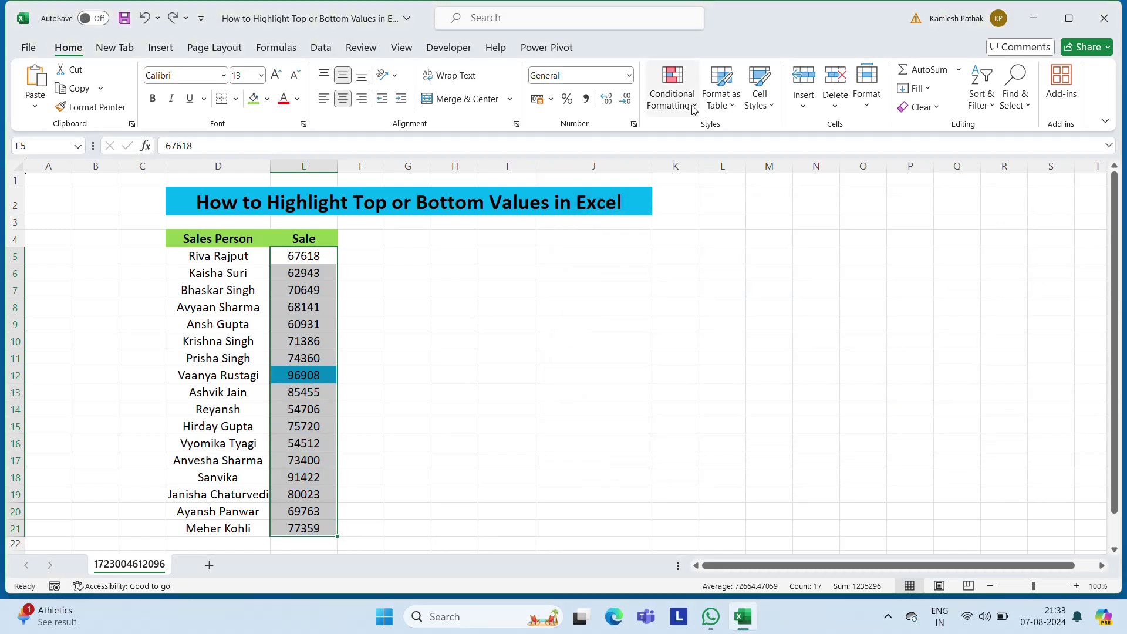
Preview the rule as Top 90%, then undo so only 96908 stays blue.
click(693, 100)
click(711, 325)
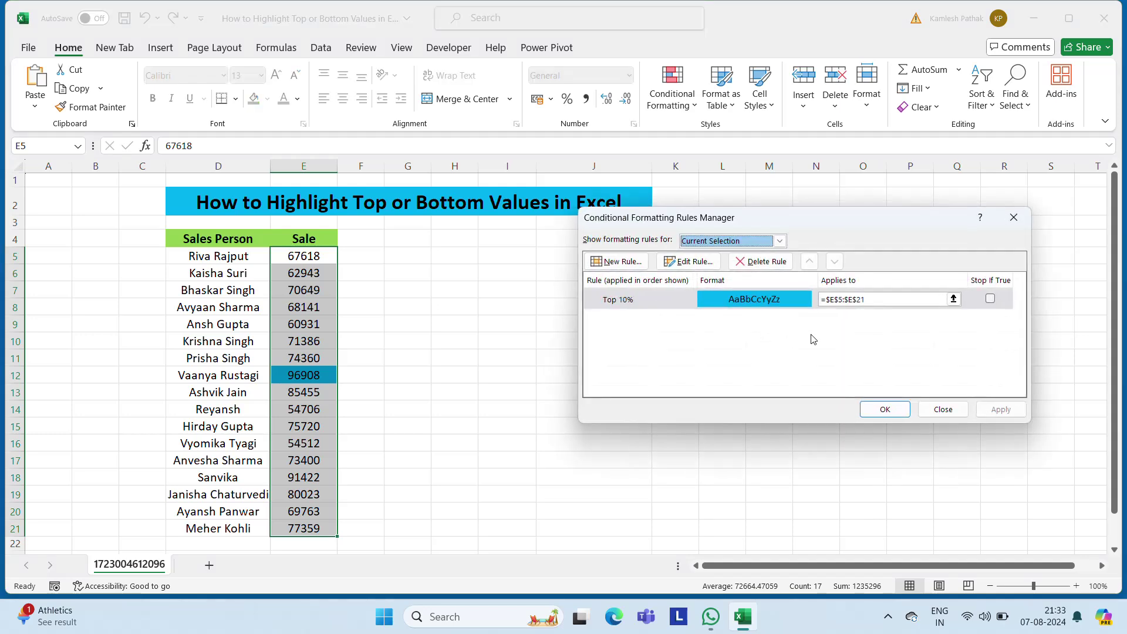
click(707, 261)
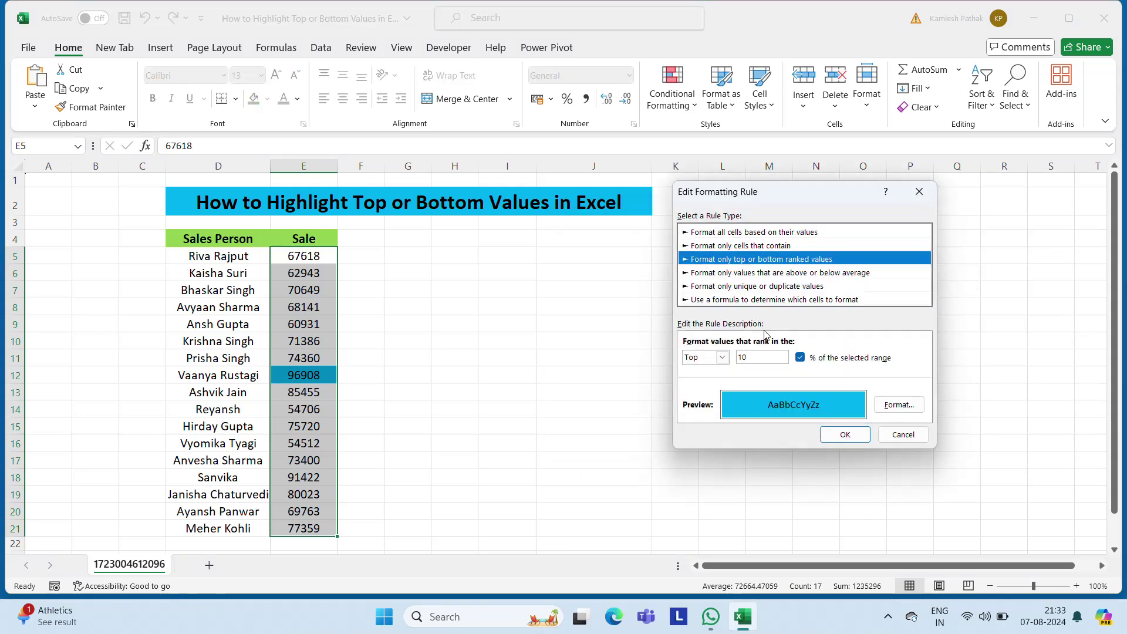
click(765, 358)
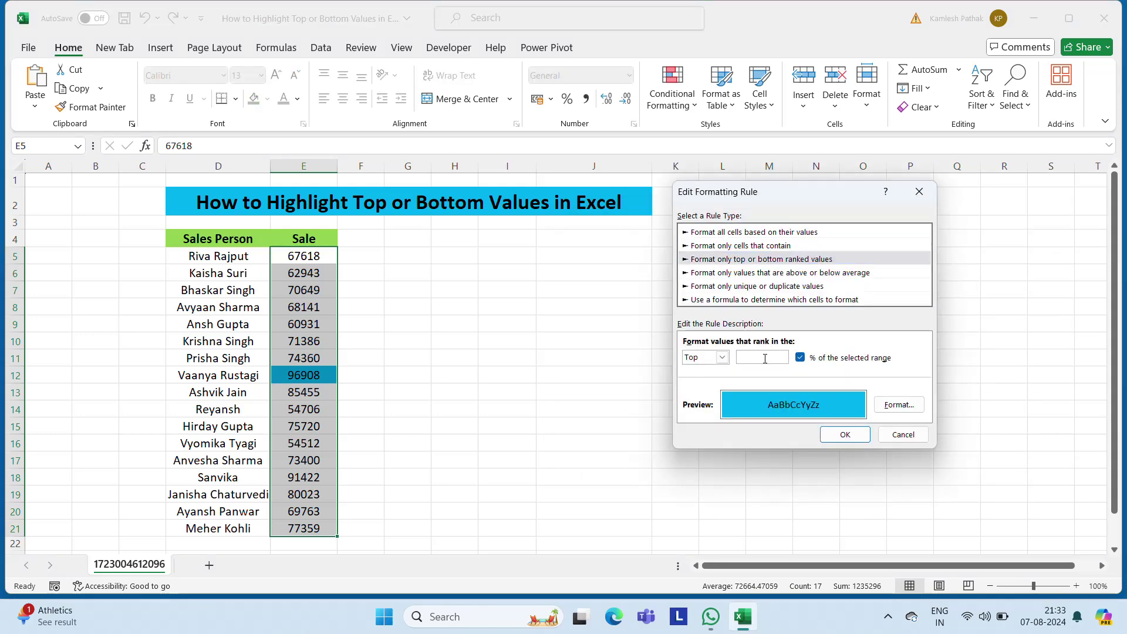
text(90)
click(845, 435)
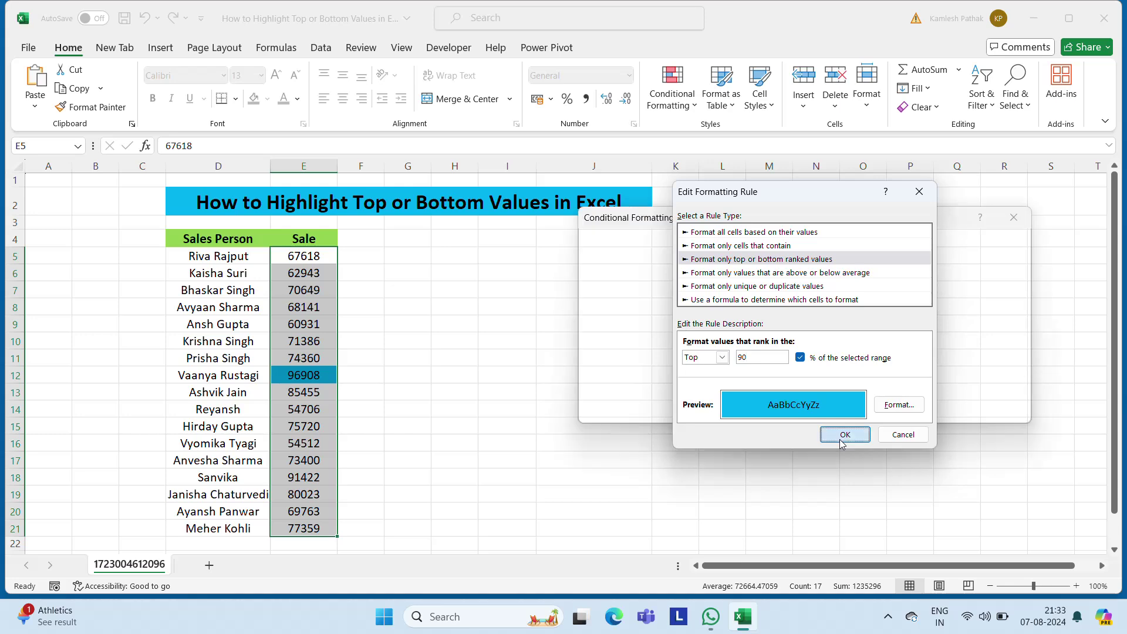
click(885, 411)
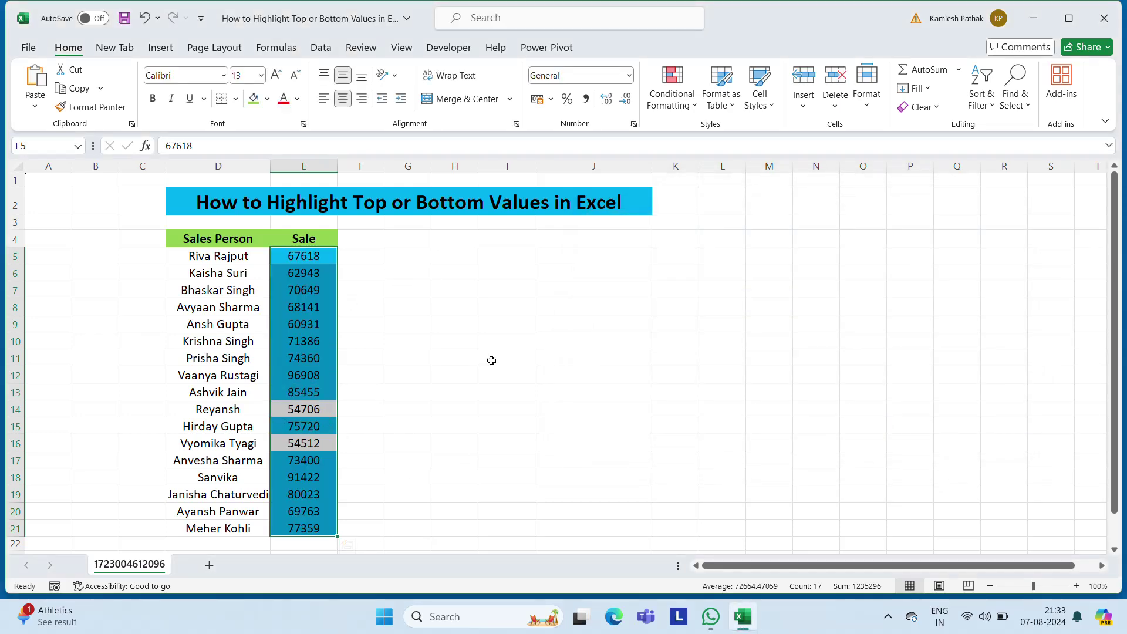
key(ctrl+z)
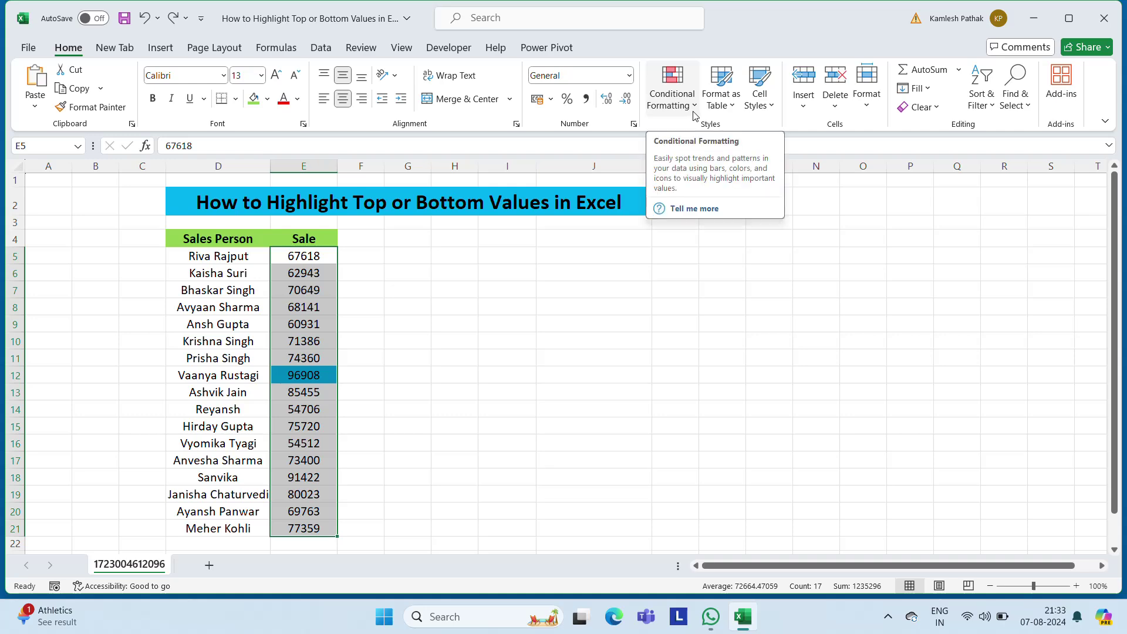
Check the Top rule's ranking choice and confirm it unchanged as Top 10%.
click(693, 114)
click(725, 322)
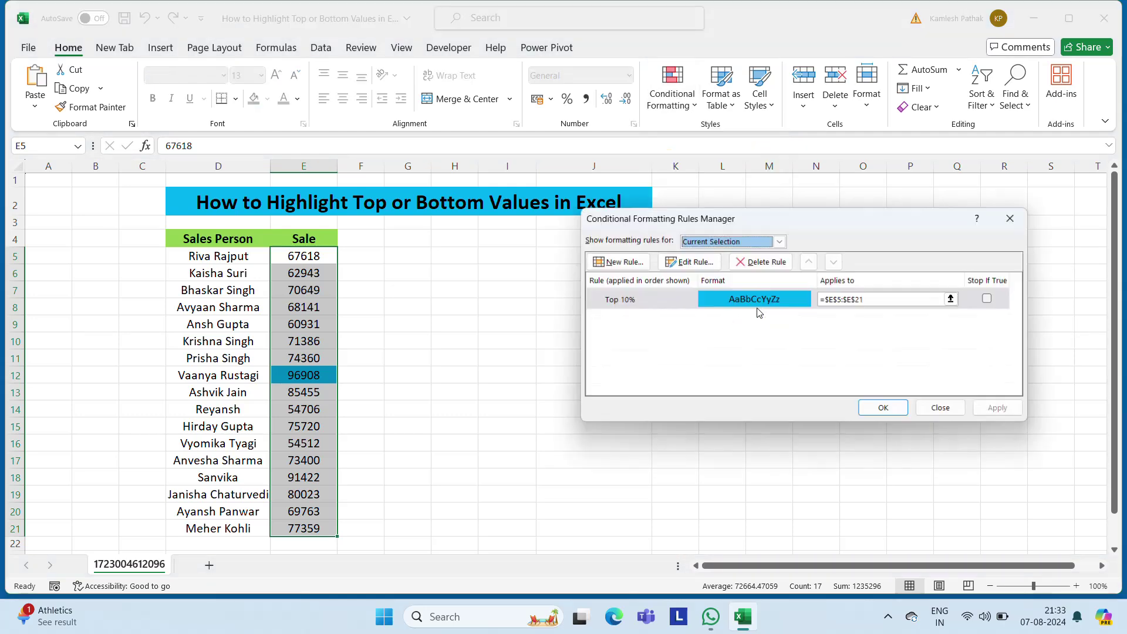
click(709, 264)
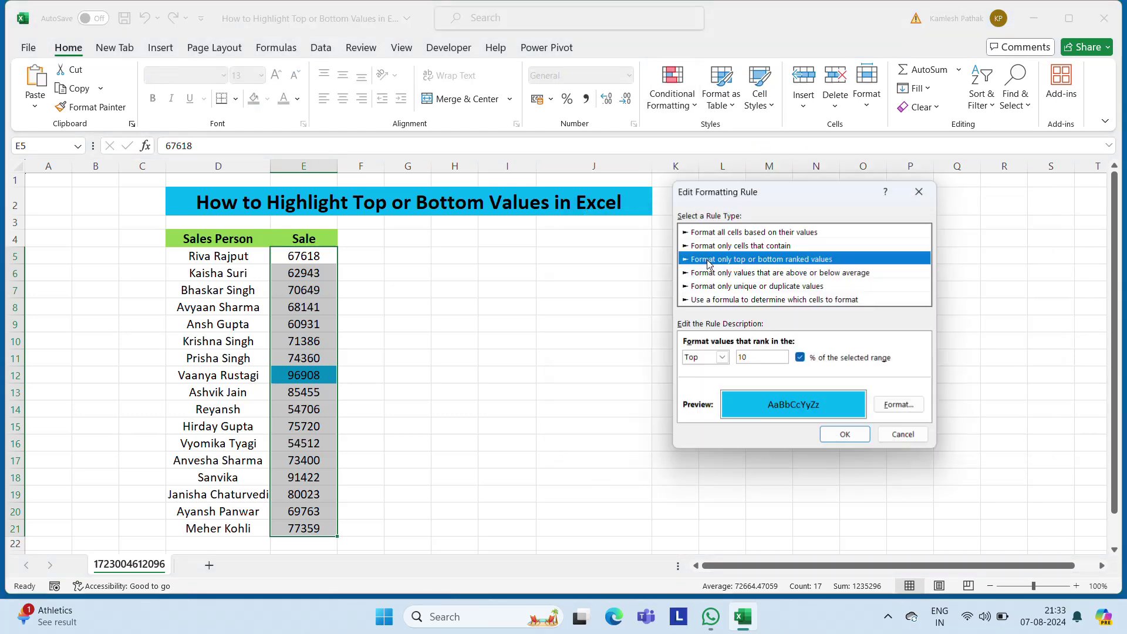
click(722, 356)
click(699, 371)
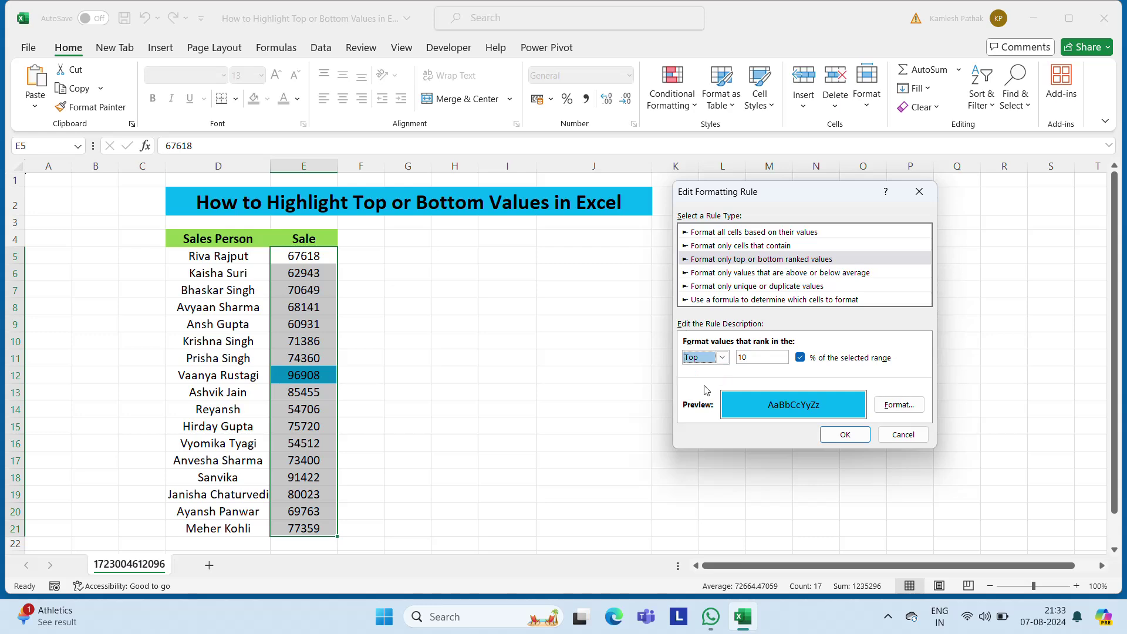
click(858, 437)
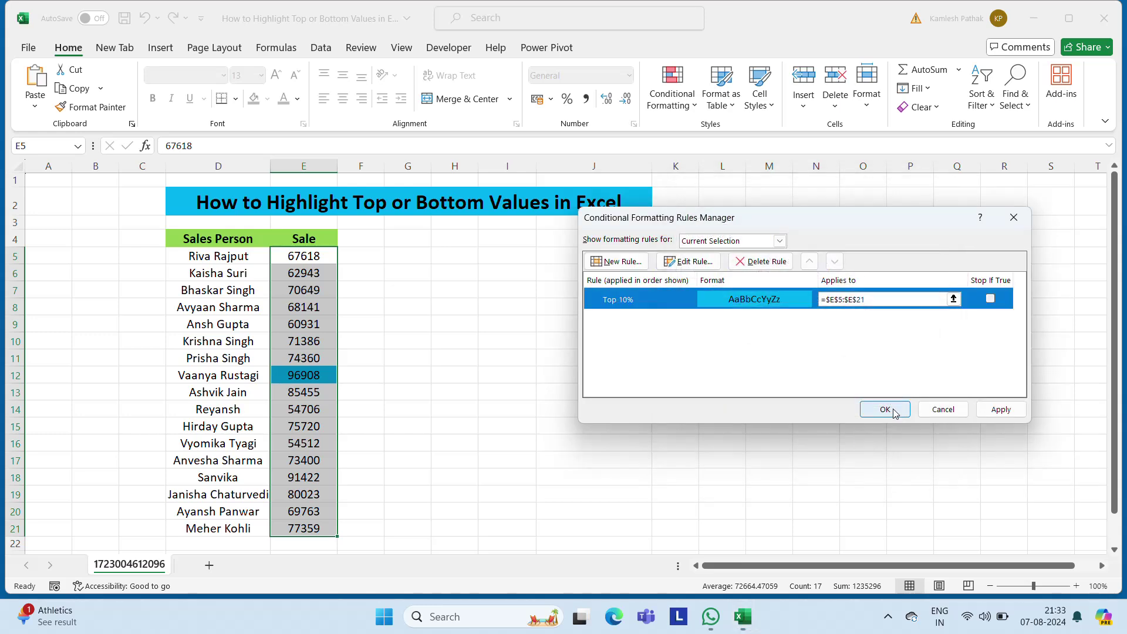
click(886, 410)
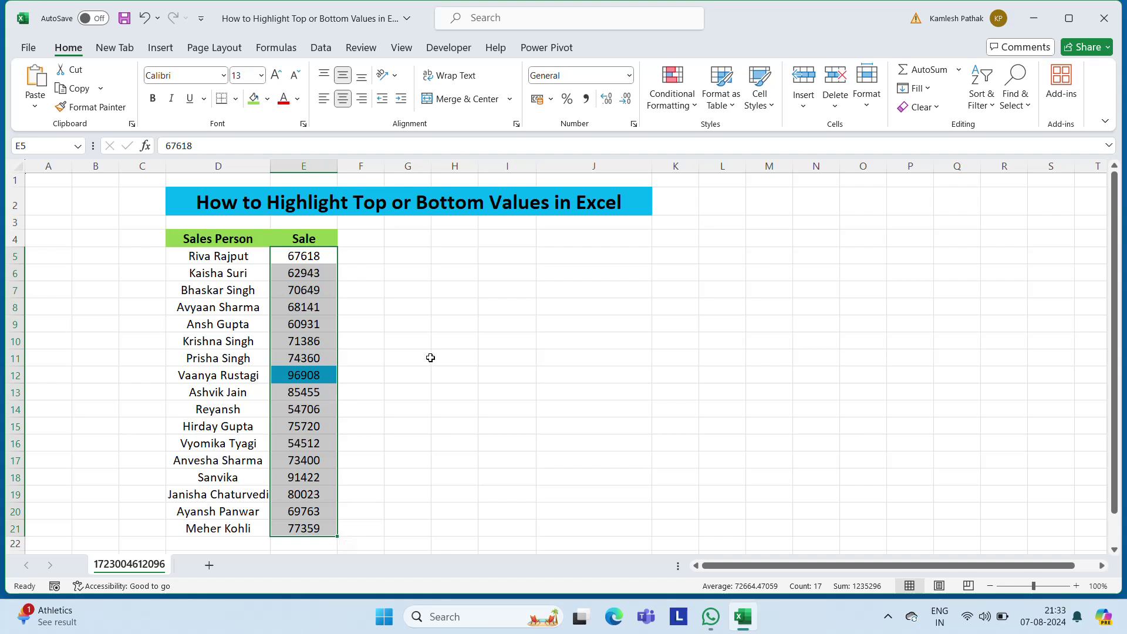
Switch the Sale rule from Top to Bottom 10%, highlighting only 54512.
click(674, 100)
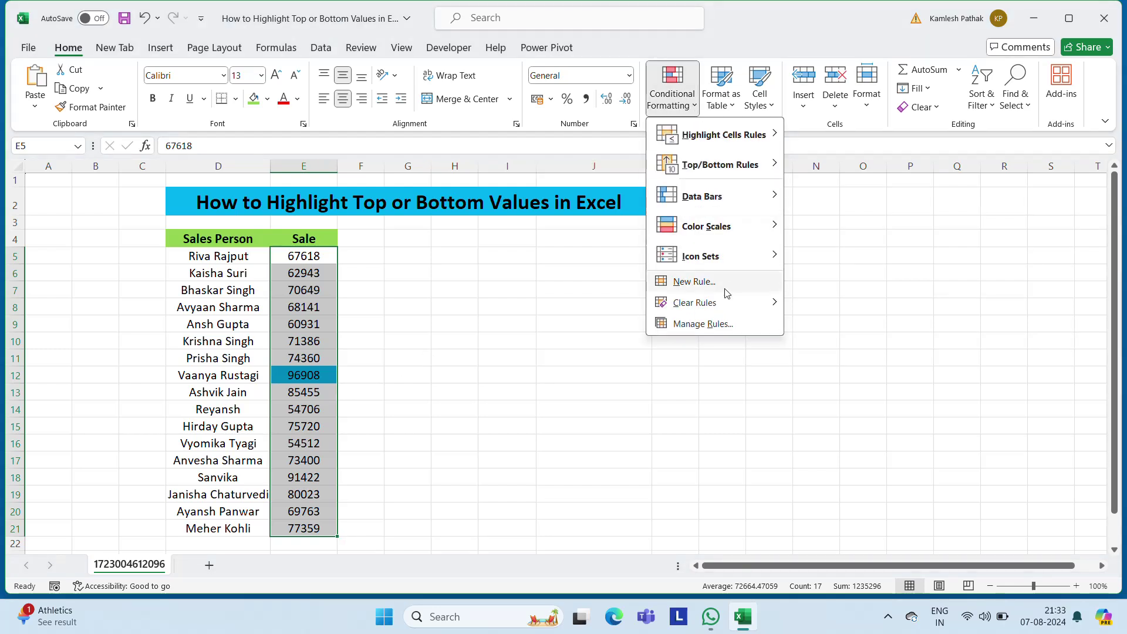
click(705, 324)
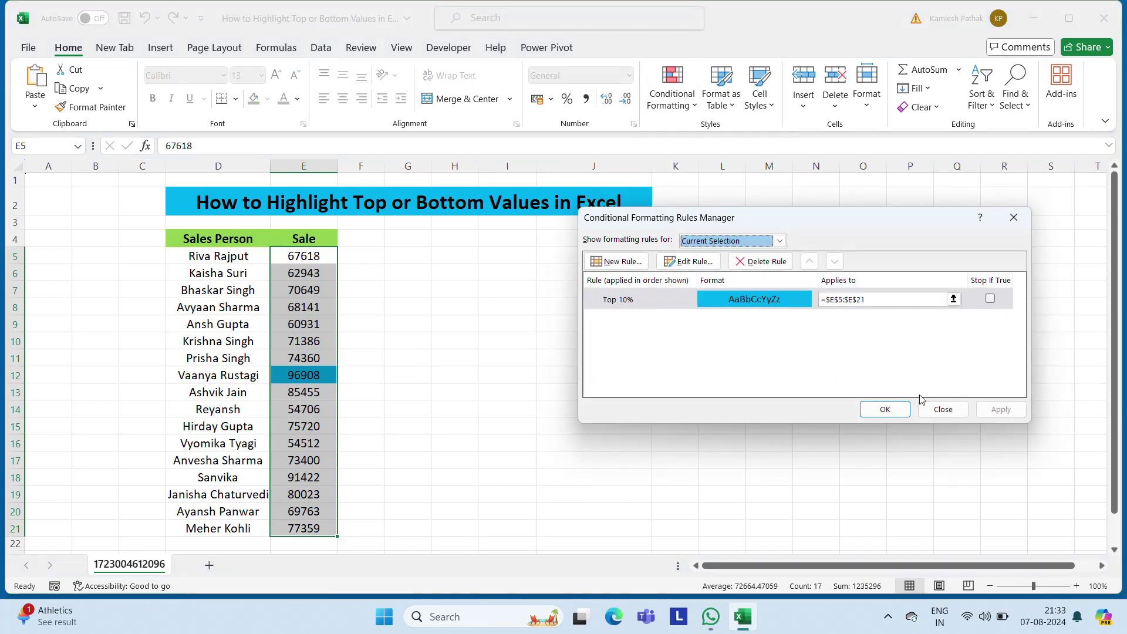
click(706, 263)
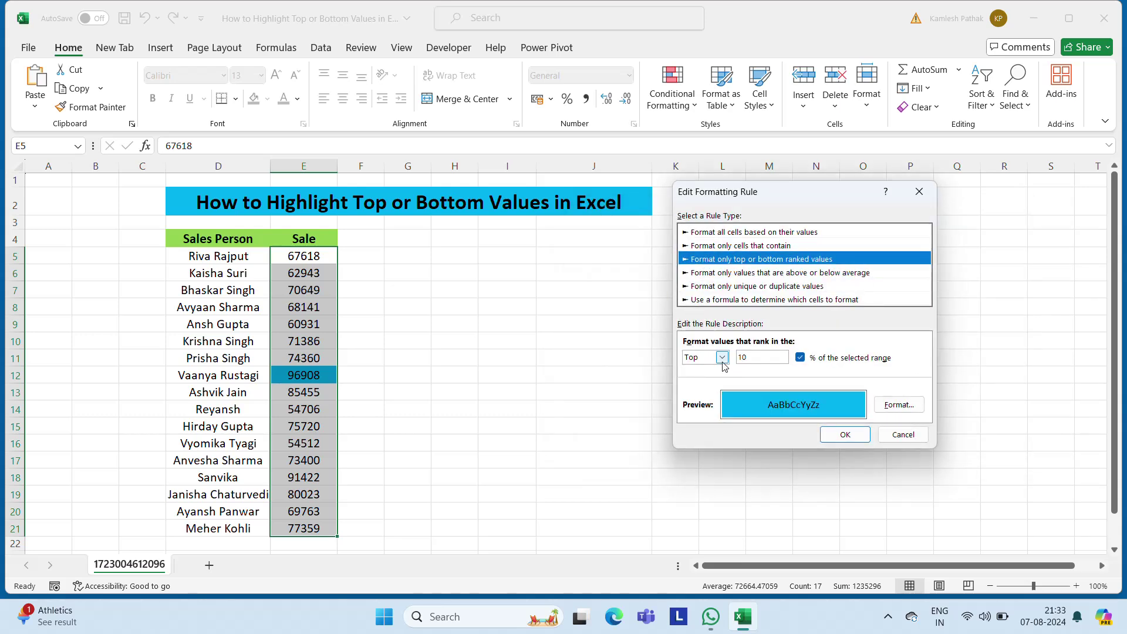
click(722, 357)
click(710, 383)
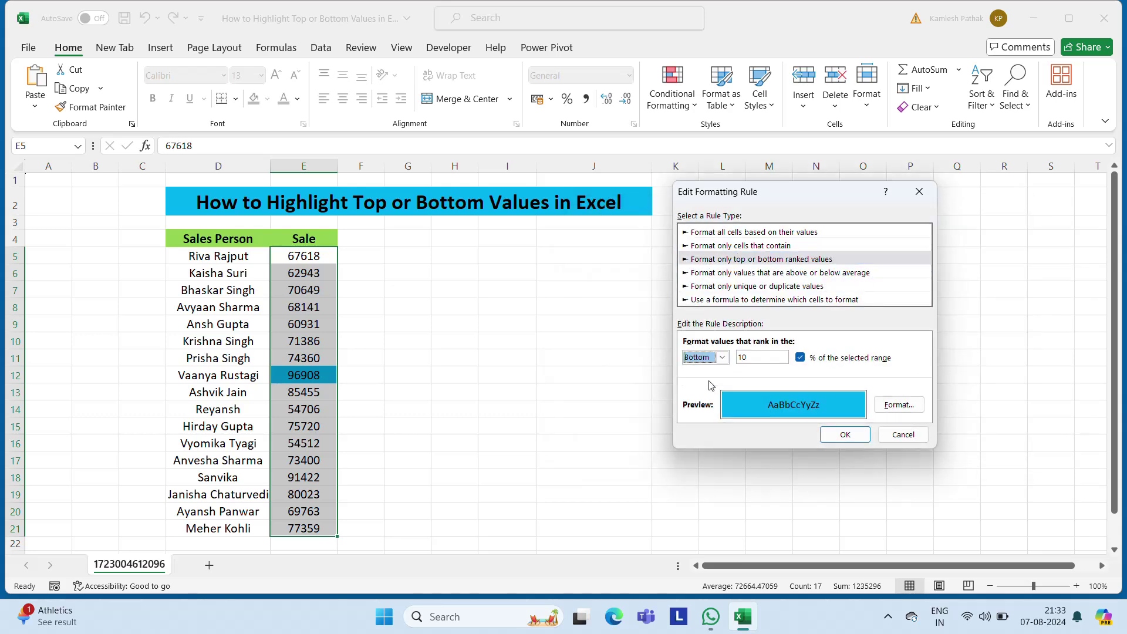
click(845, 434)
click(886, 410)
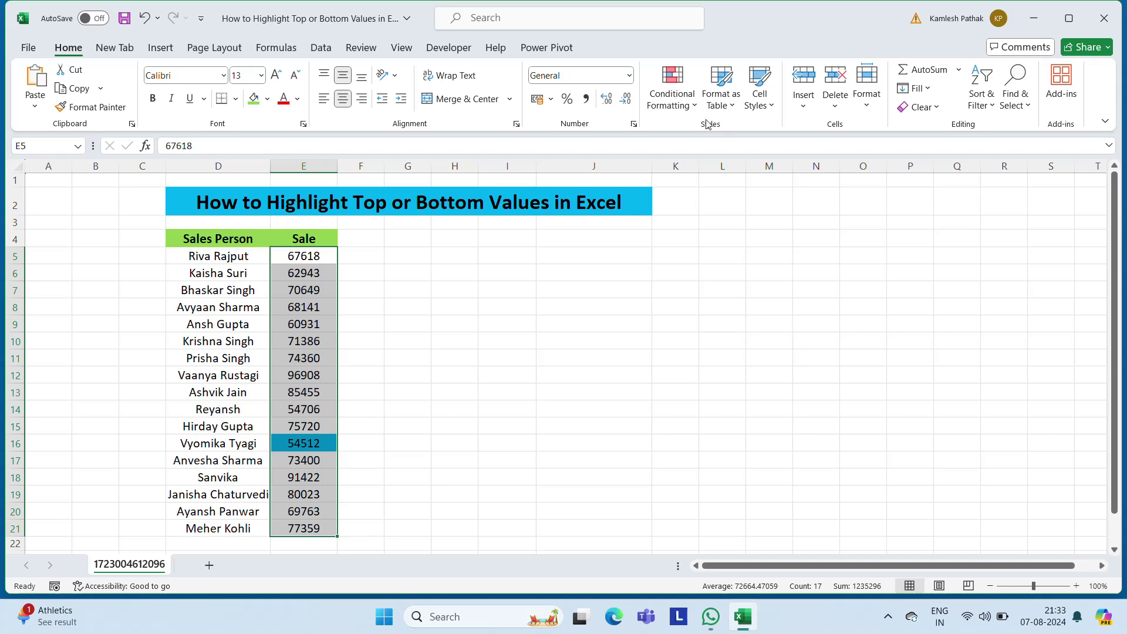
click(681, 100)
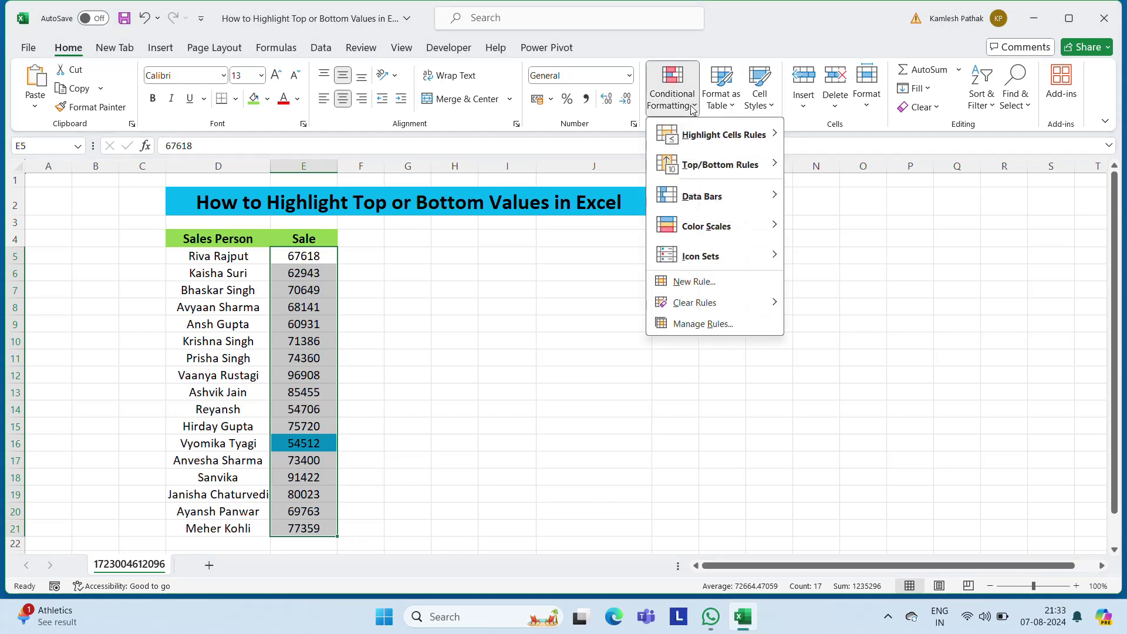
Change the Sale column's rule to Bottom 25%.
click(726, 334)
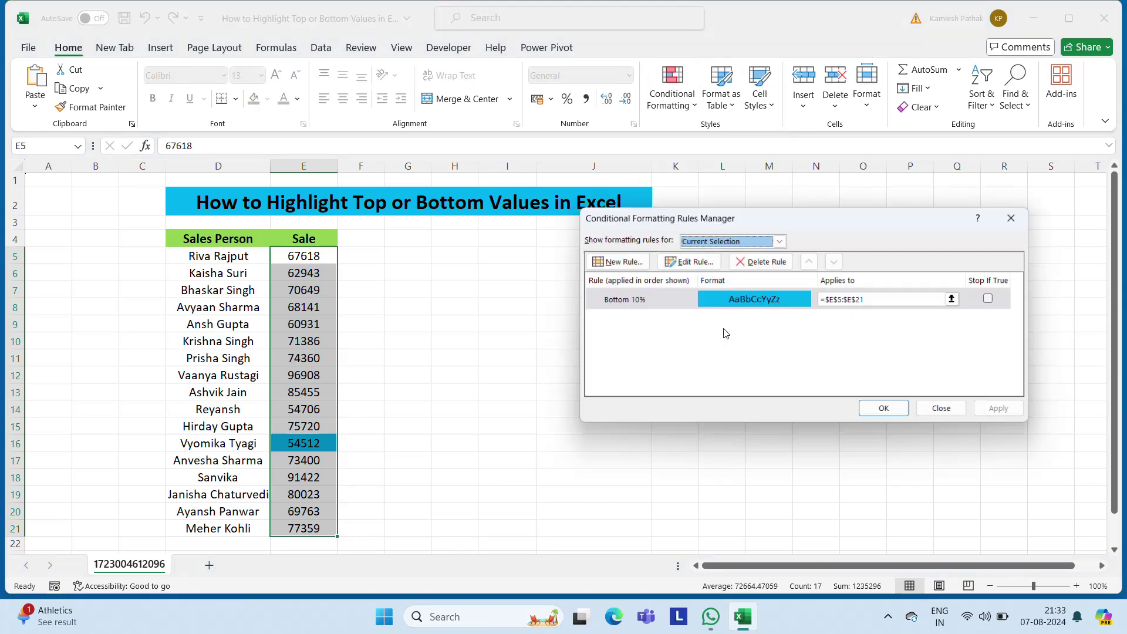
click(688, 262)
click(756, 357)
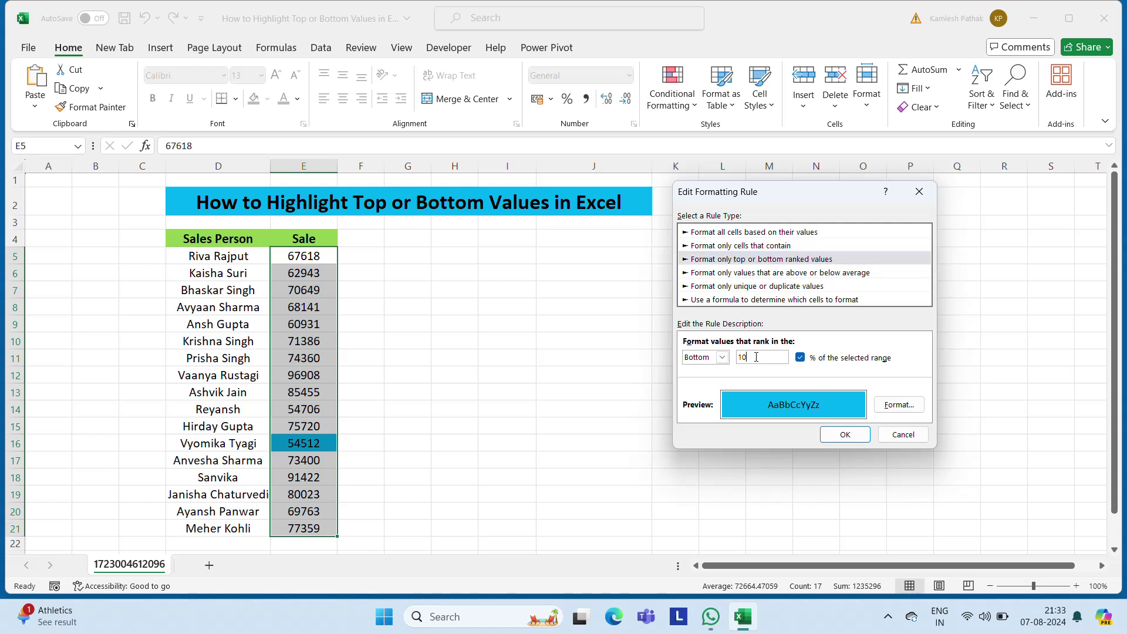
key(BackSpace)
key(BackSpace)
text(25)
click(846, 434)
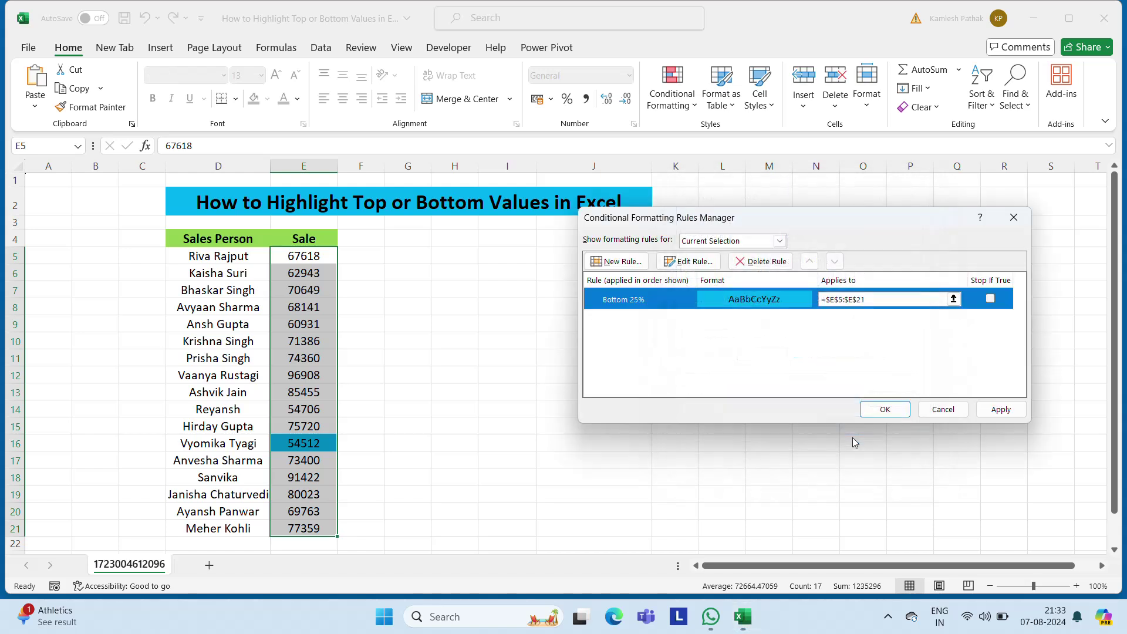
click(883, 409)
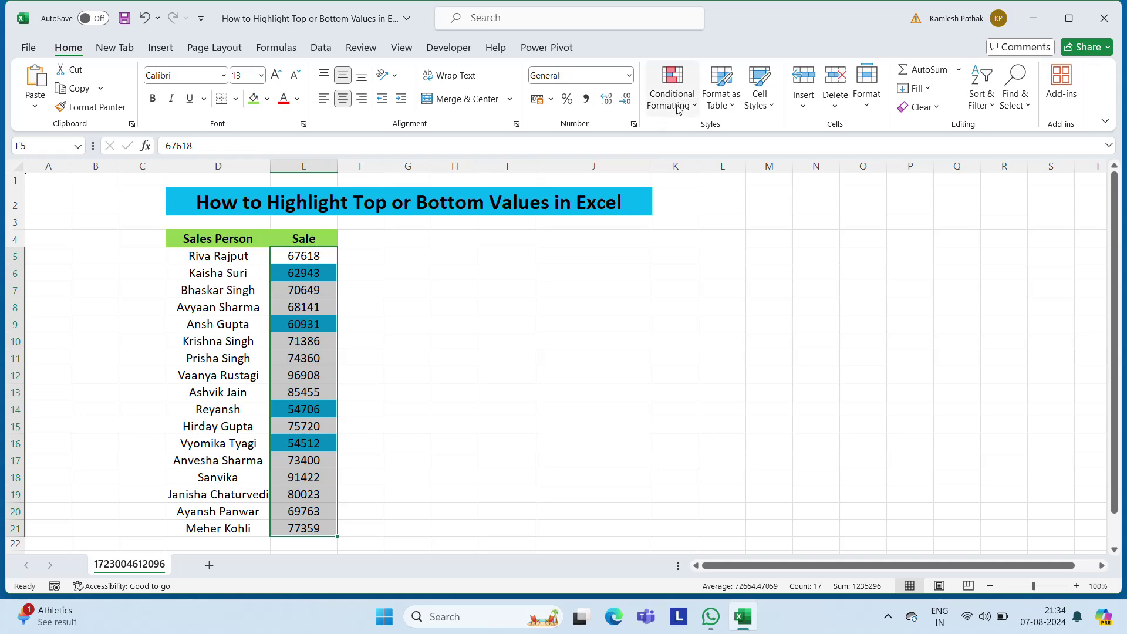
Raise the rule to Bottom 50%, shading eight values from 54512 to 70649 blue.
click(697, 111)
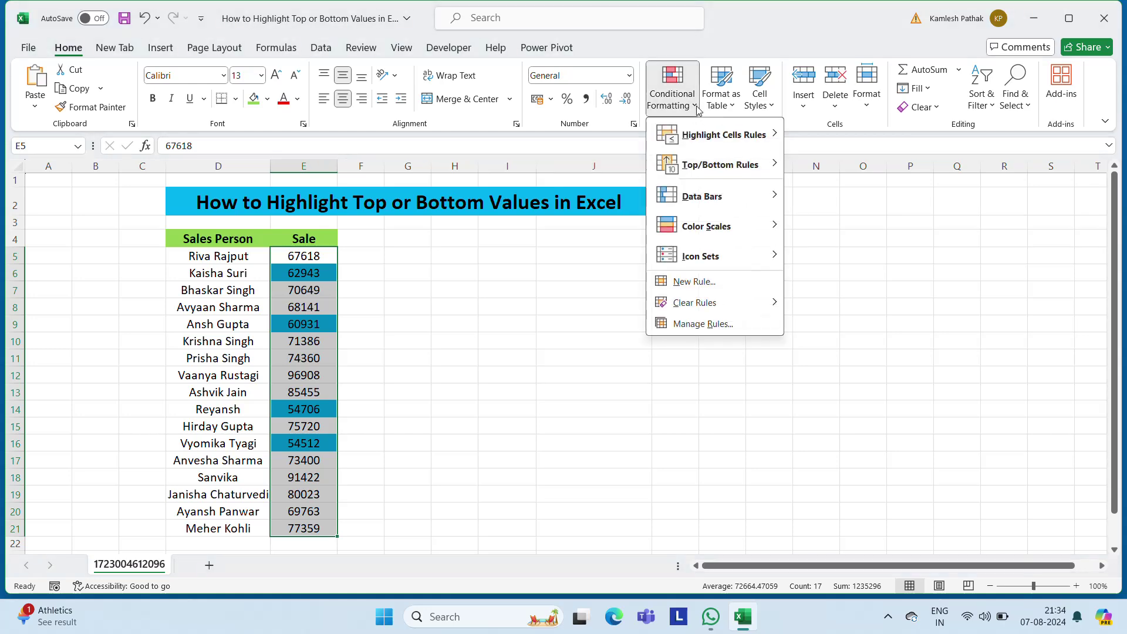
click(712, 323)
click(688, 262)
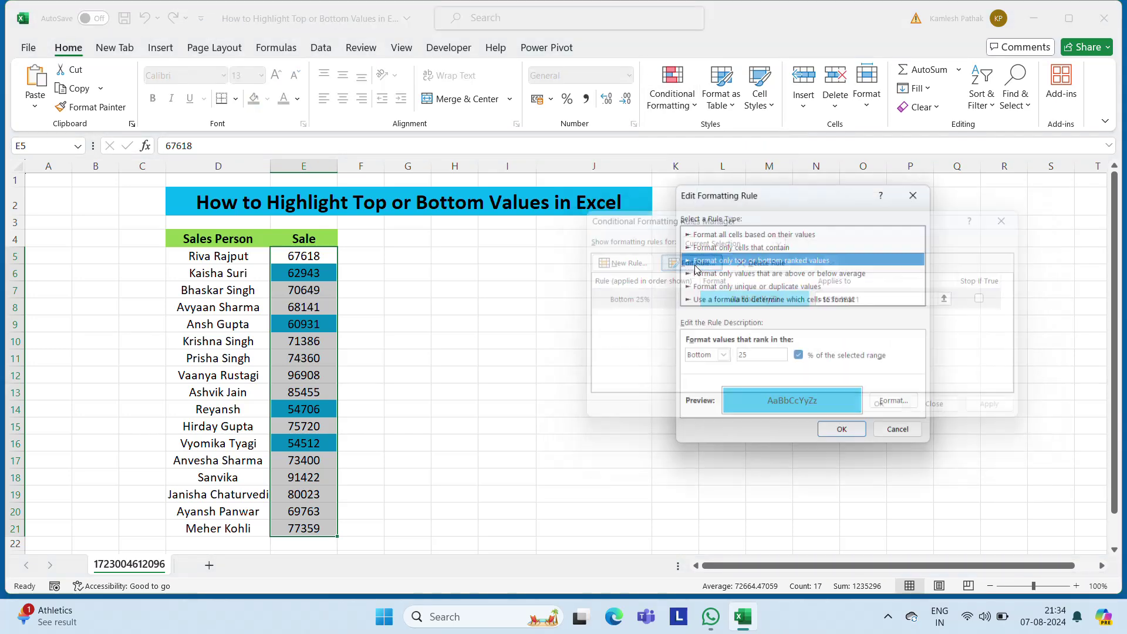
click(770, 357)
key(BackSpace)
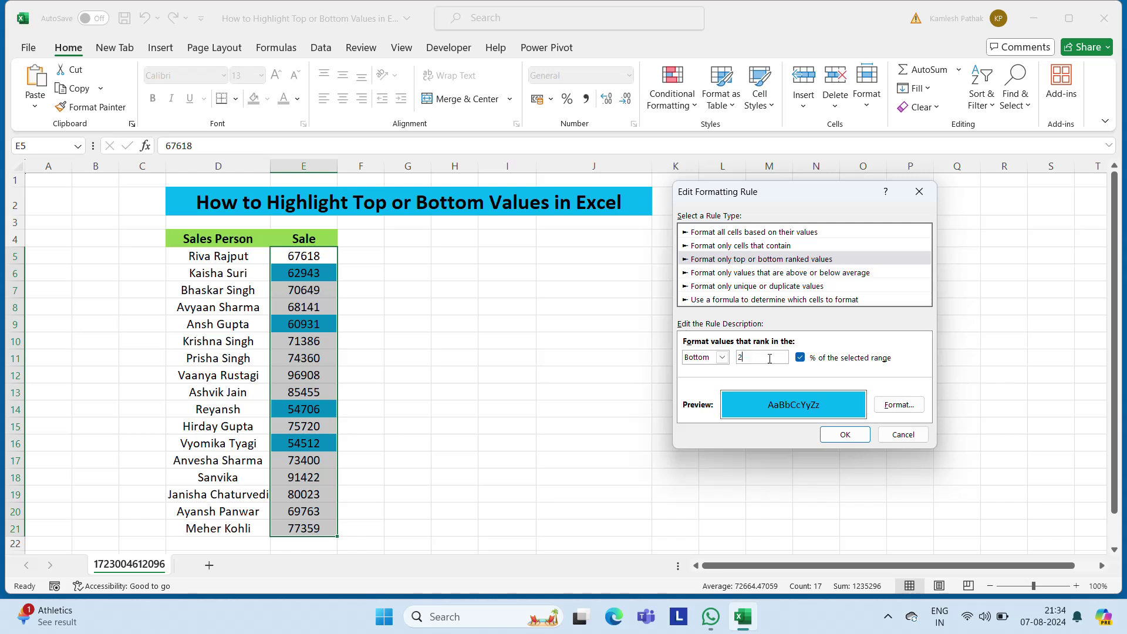
key(BackSpace)
text(50)
click(845, 435)
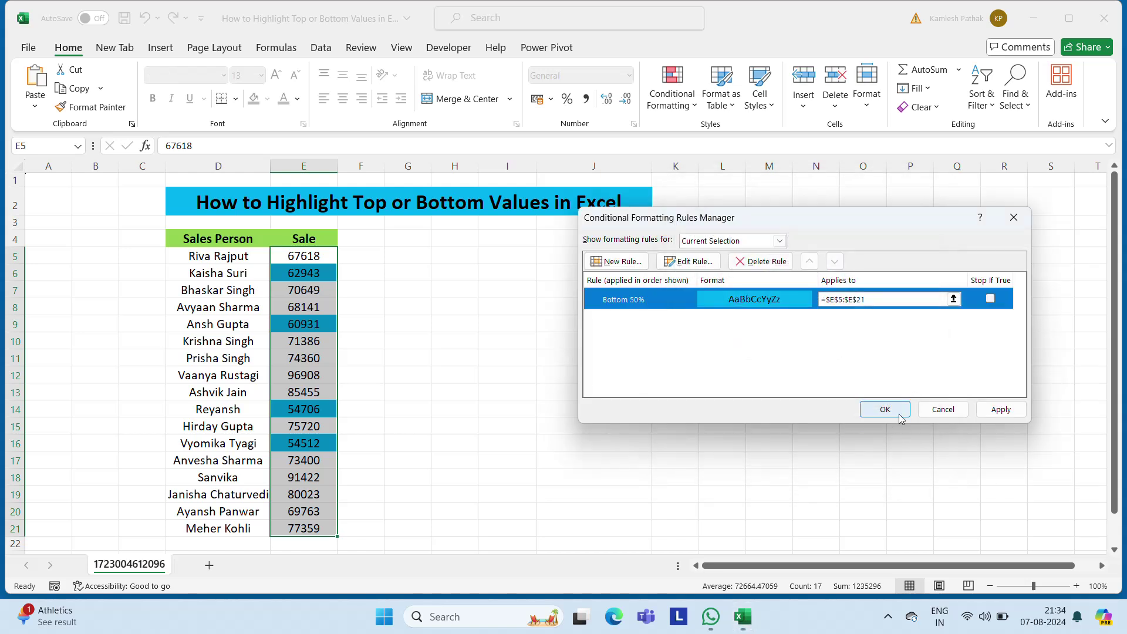
click(906, 415)
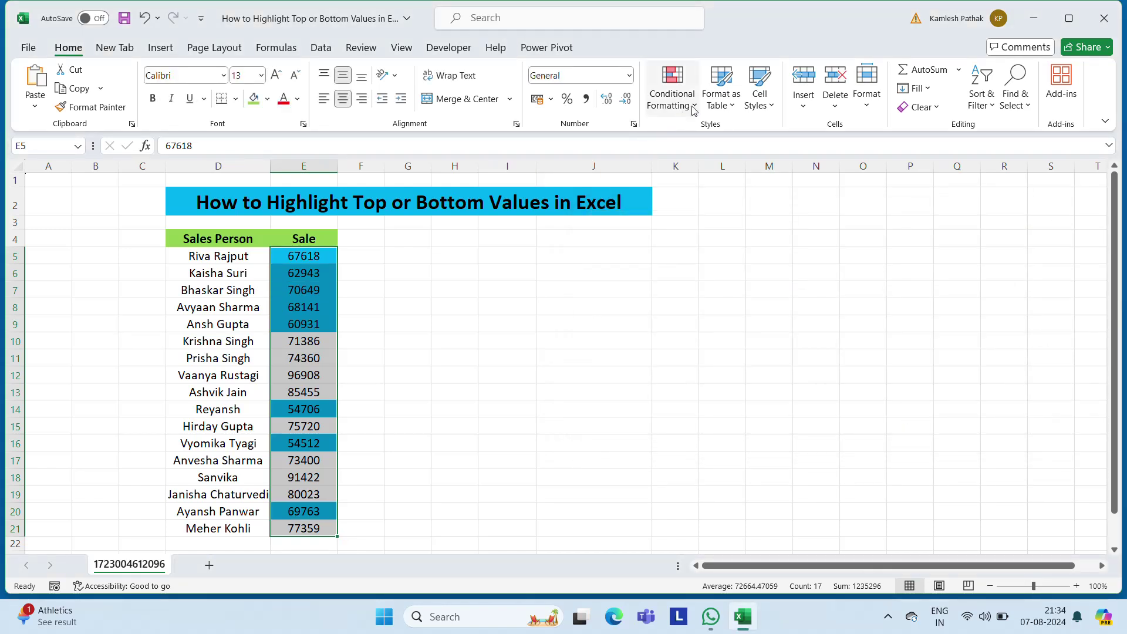
click(673, 100)
click(697, 324)
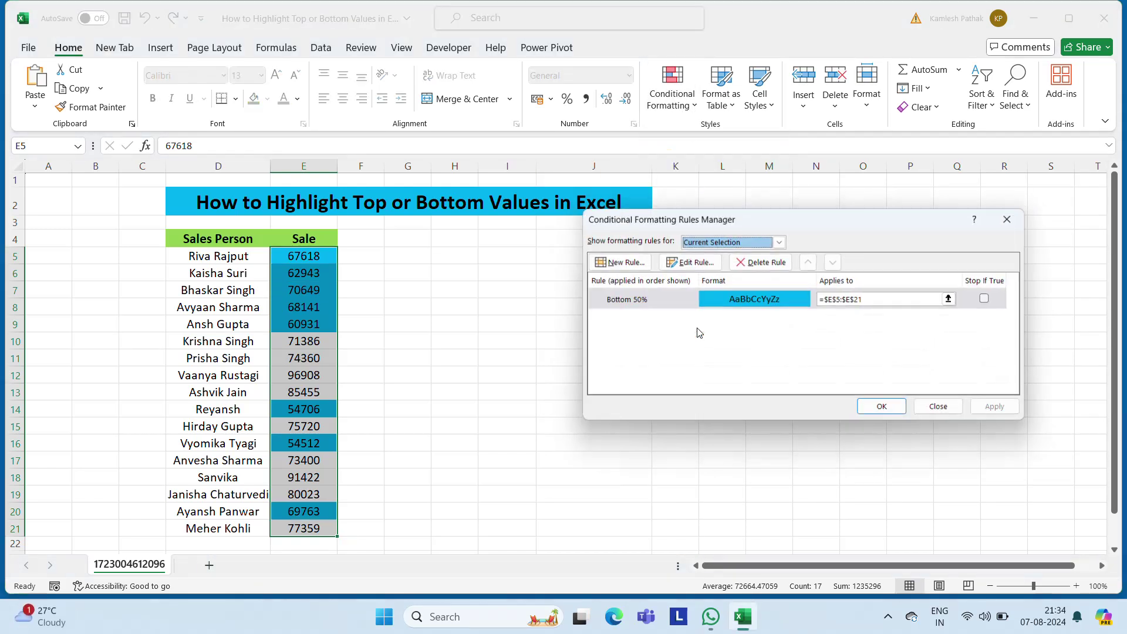
click(692, 262)
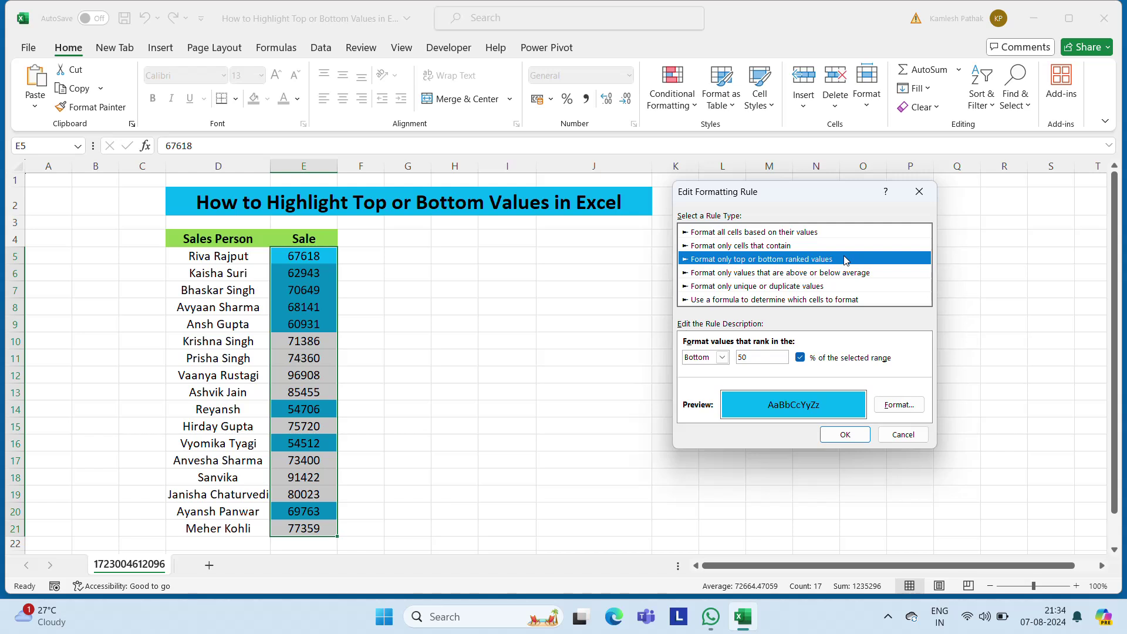
click(798, 361)
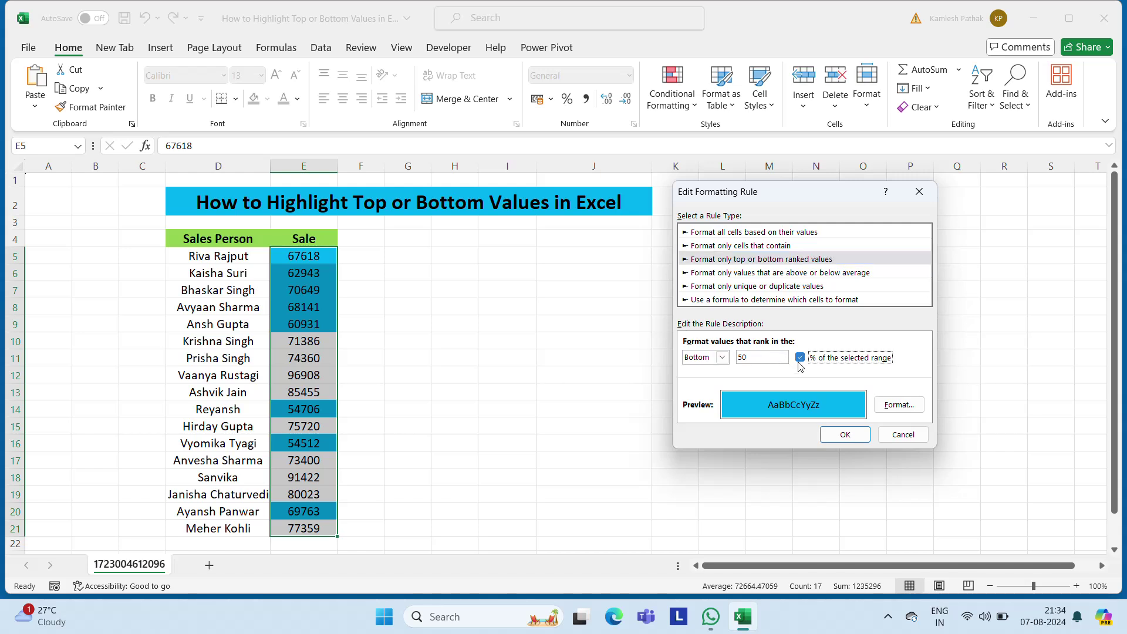
click(799, 359)
click(801, 358)
key(Return)
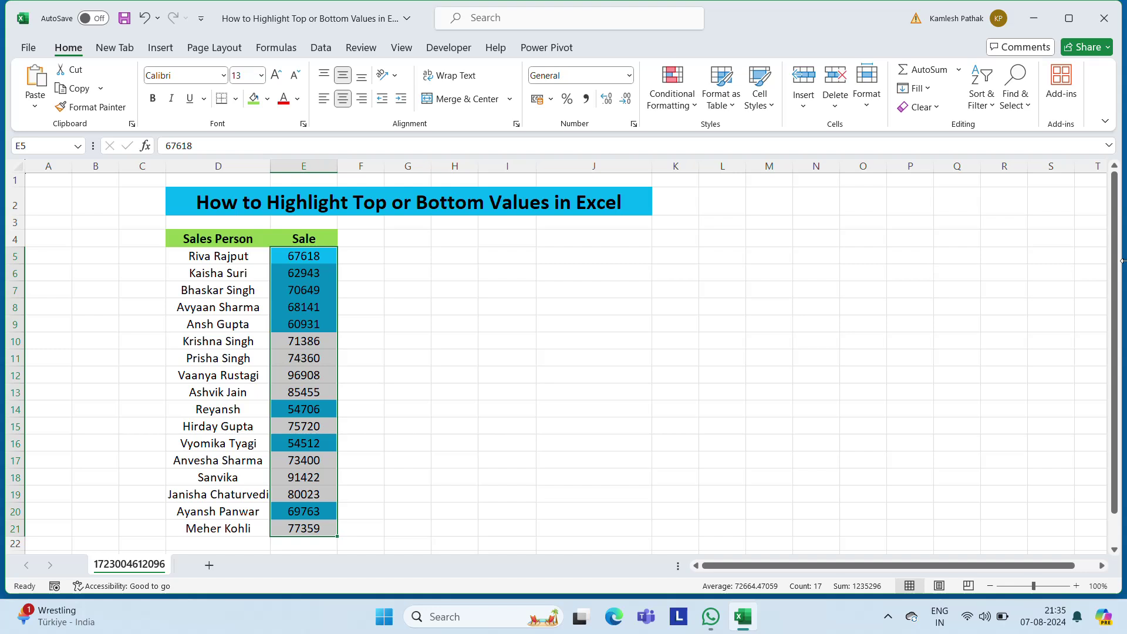
click(888, 616)
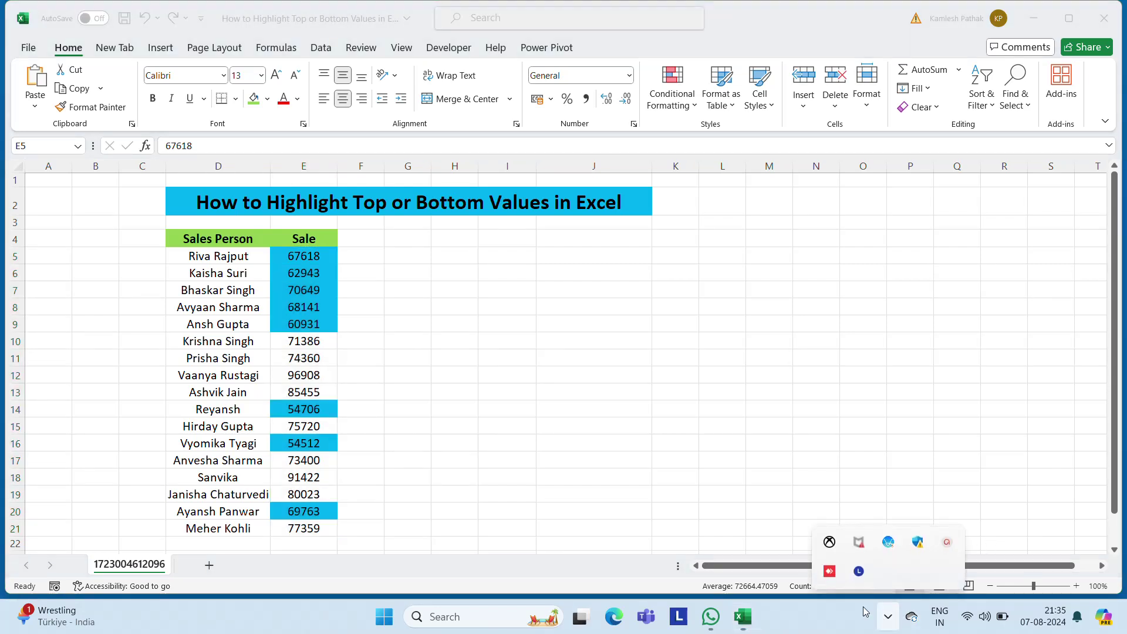
click(833, 567)
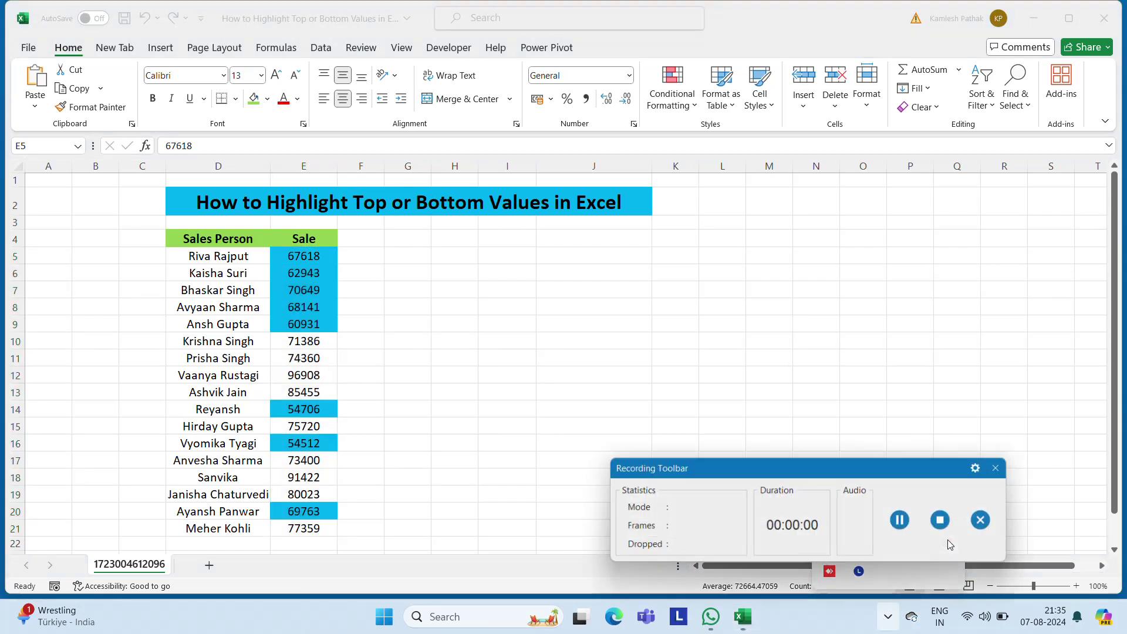